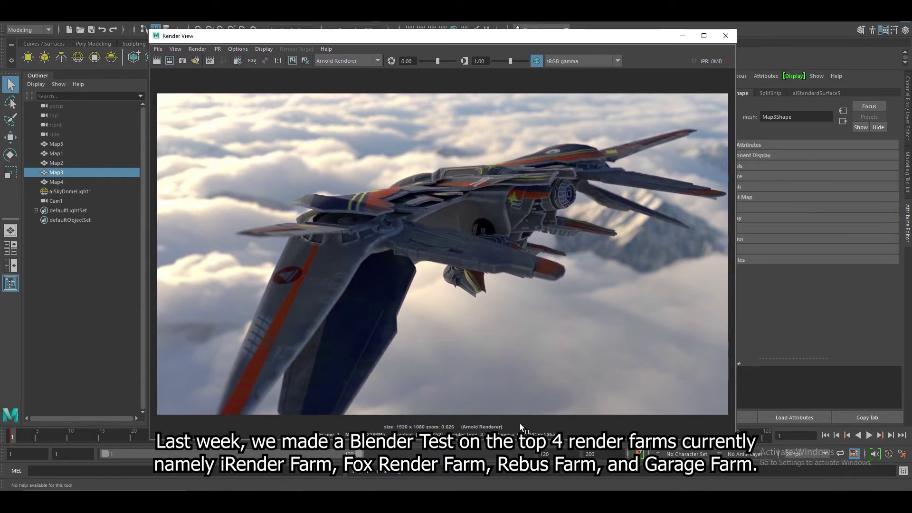
Check the CPU performance in Task Manager and view the locally rendered image in the project's images/tmp folder.
{"action": "key", "text": "ctrl+shift+Escape"}
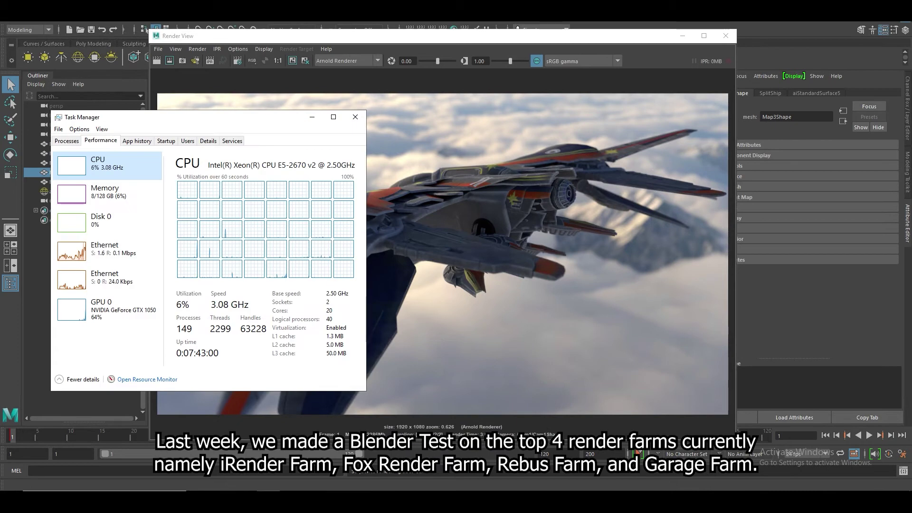
{"action": "key", "text": "alt+Tab"}
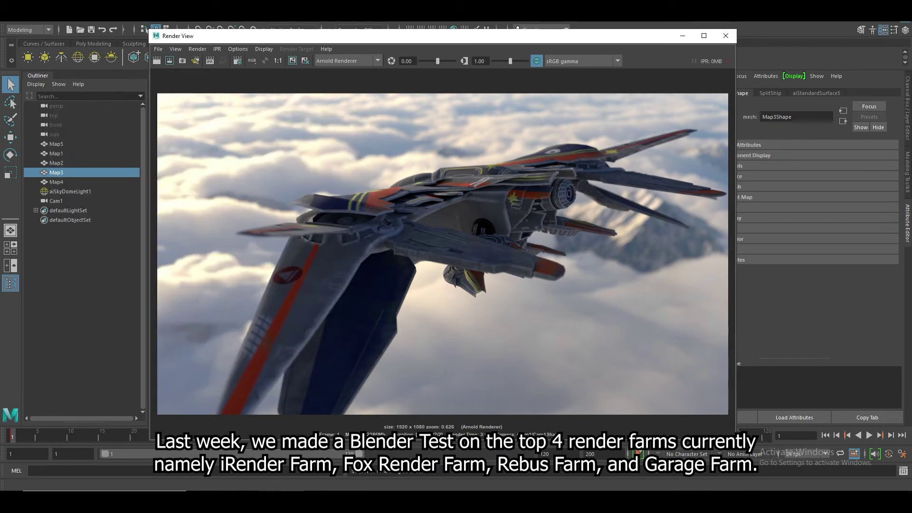
{"action": "key", "text": "alt+Tab"}
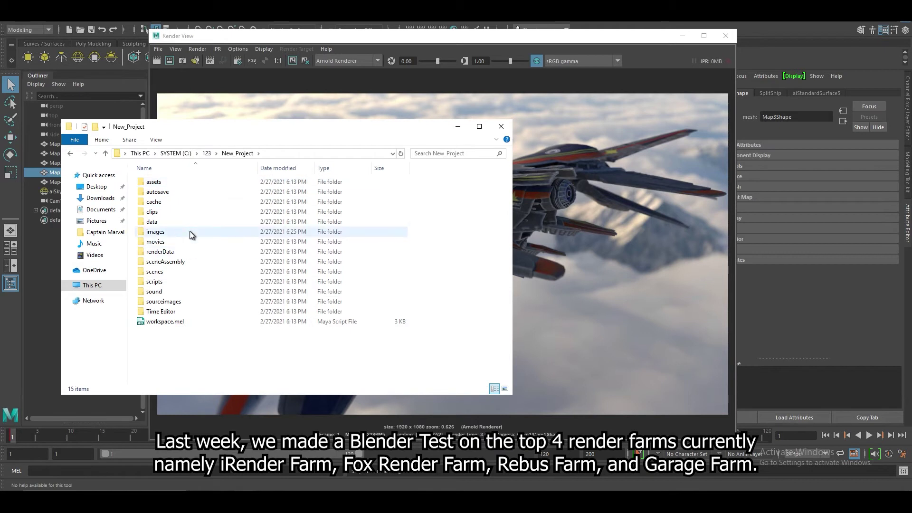
{"action": "double_click", "coordinate": [179, 231]}
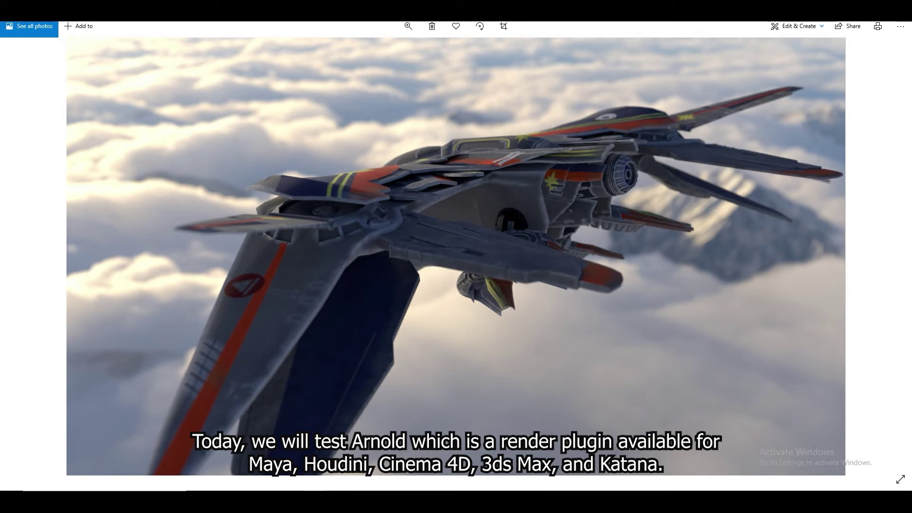
{"action": "key", "text": "alt+F4"}
{"action": "left_click_drag", "start_coordinate": [243, 137], "coordinate": [351, 134]}
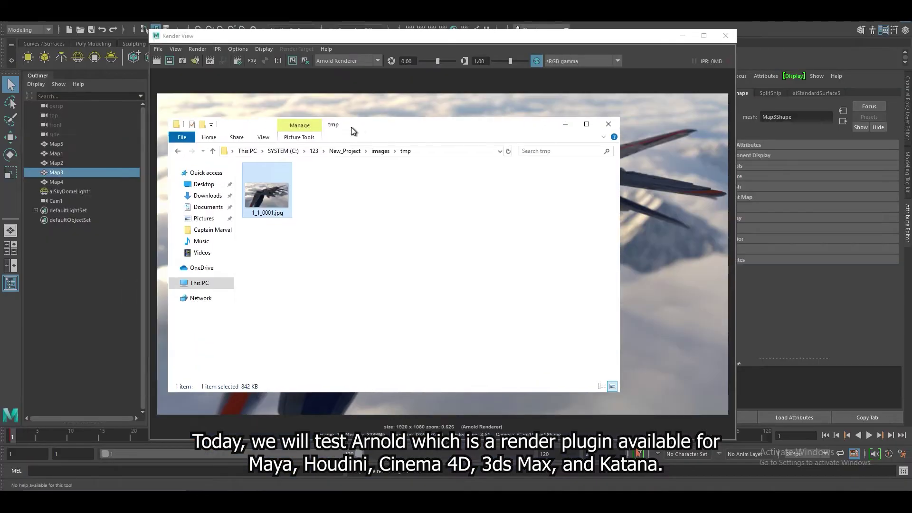
Look through the Captain Marval Milano project folder to locate the 1.mb scene and its source, textures and SKY CLOUD files.
{"action": "left_click", "coordinate": [217, 229]}
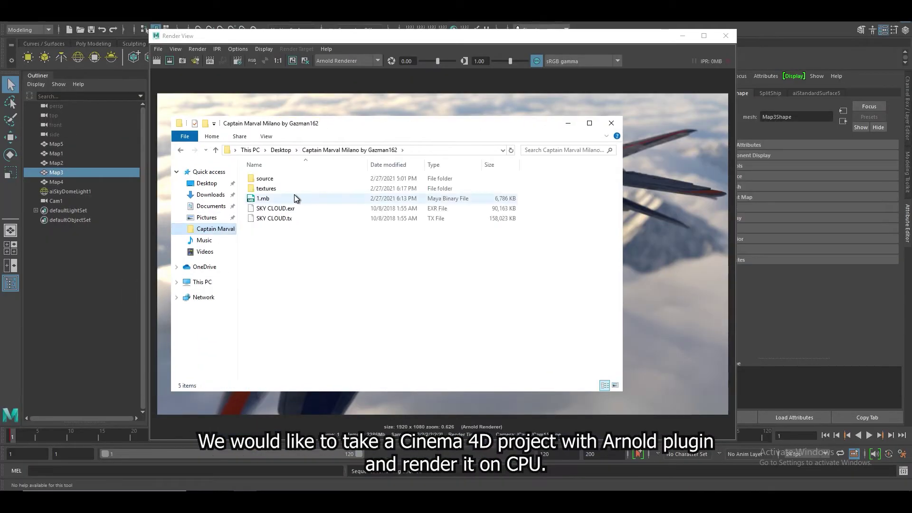
{"action": "left_click", "coordinate": [438, 198]}
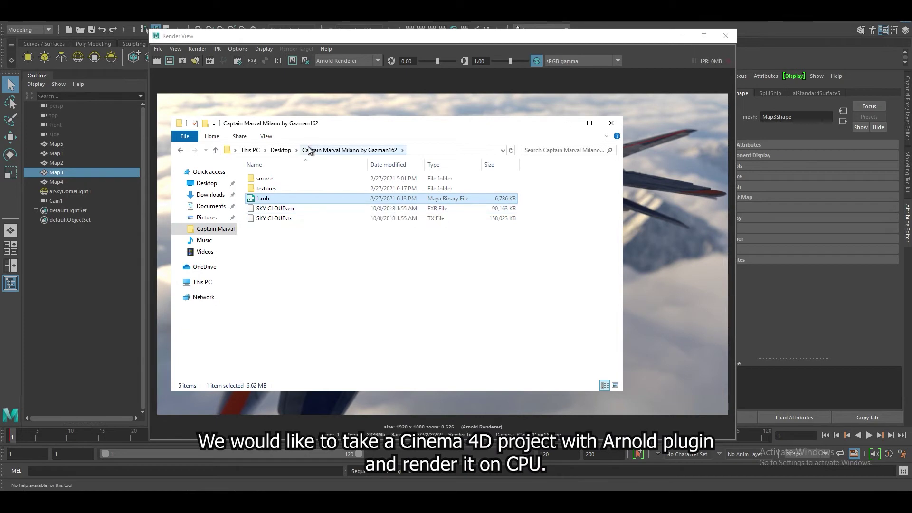
{"action": "left_click", "coordinate": [375, 265]}
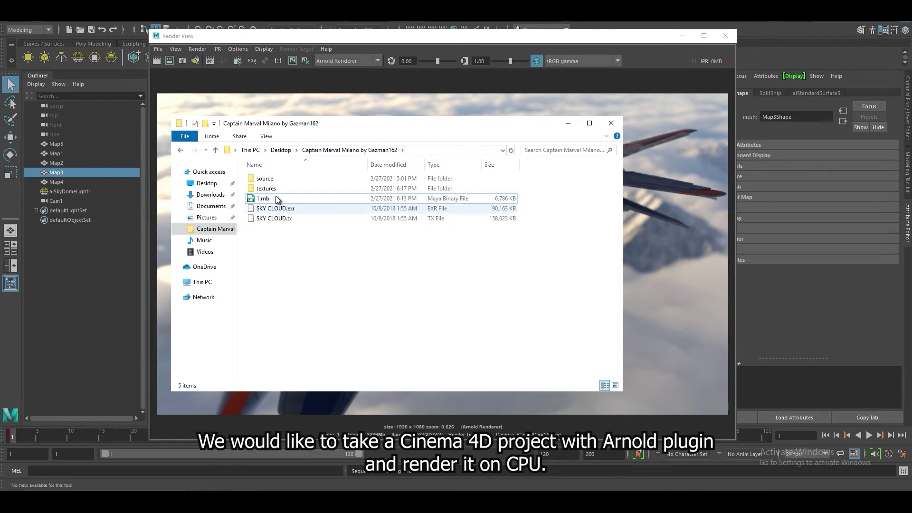
{"action": "left_click", "coordinate": [568, 124]}
Review the Render Settings in Maya: Arnold sampling, render device, frame range, renderable camera and image size.
{"action": "left_click_drag", "start_coordinate": [236, 42], "coordinate": [310, 60]}
{"action": "left_click", "coordinate": [440, 32]}
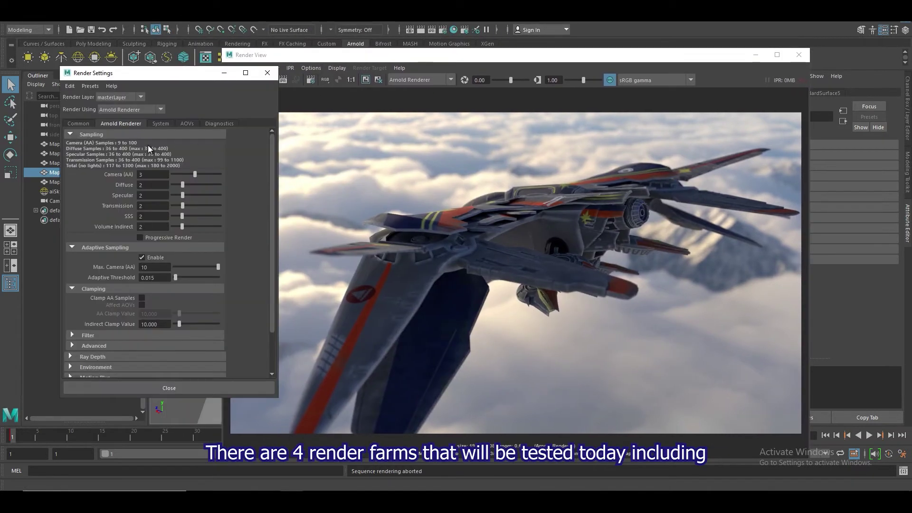
{"action": "mouse_move", "coordinate": [273, 170]}
{"action": "left_mouse_down"}
{"action": "mouse_move", "coordinate": [274, 181]}
{"action": "mouse_move", "coordinate": [272, 168]}
{"action": "left_mouse_up"}
{"action": "left_click", "coordinate": [161, 124]}
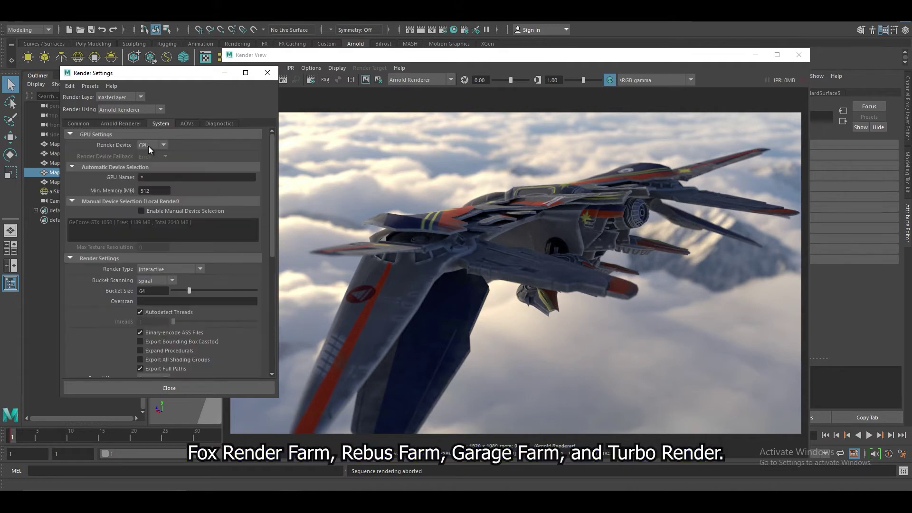
{"action": "left_click", "coordinate": [79, 124]}
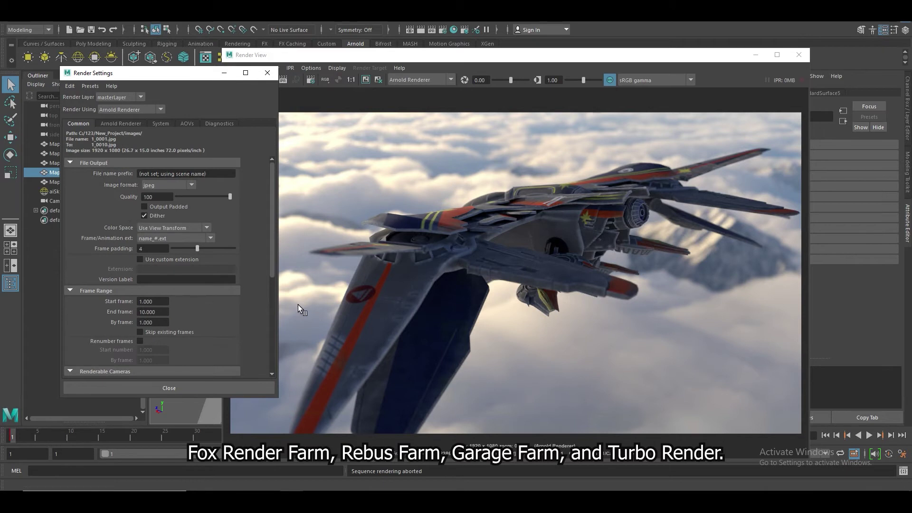
{"action": "left_click", "coordinate": [147, 303]}
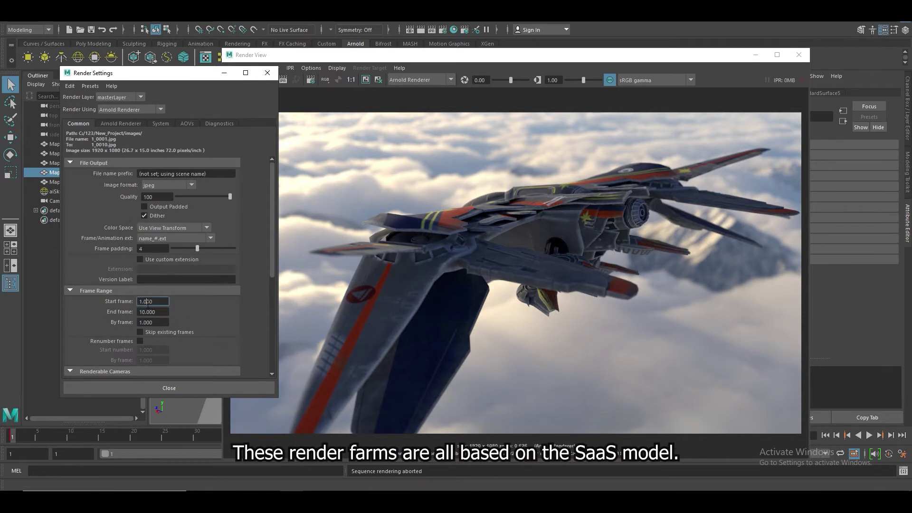
{"action": "left_click_drag", "start_coordinate": [277, 254], "coordinate": [263, 321]}
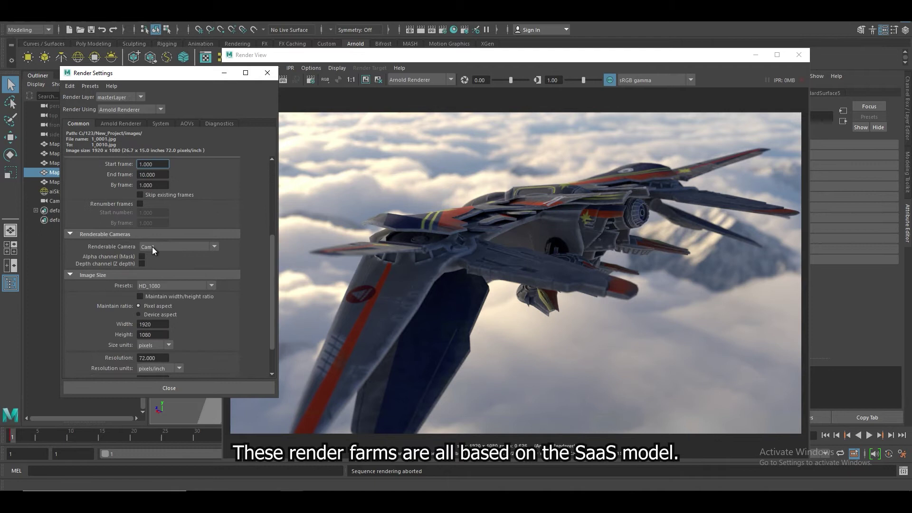
Close the Render Settings and Render View windows and save the changes to the 1.mb scene.
{"action": "left_click", "coordinate": [267, 73]}
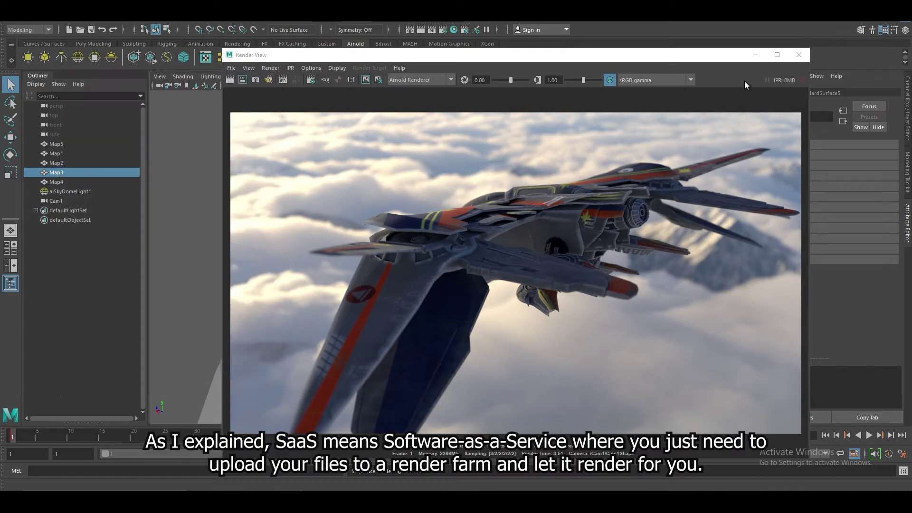
{"action": "left_click", "coordinate": [799, 56]}
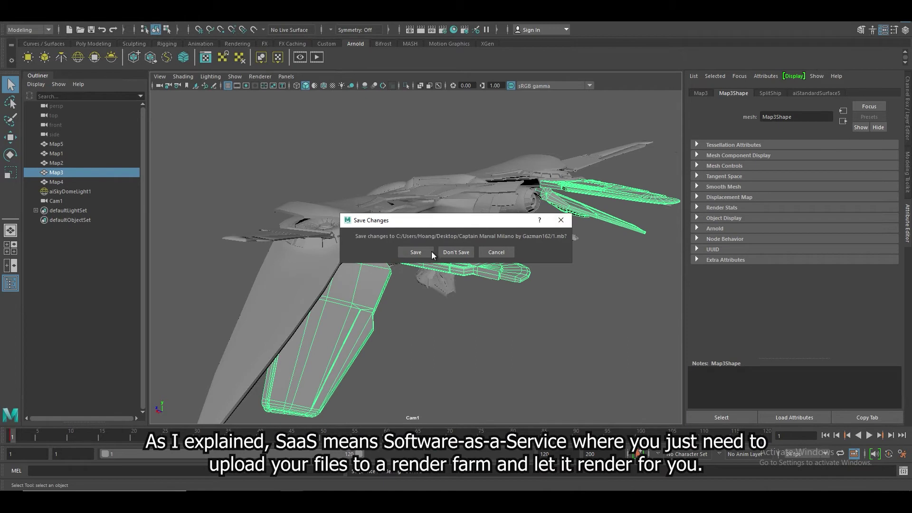
{"action": "left_click", "coordinate": [414, 252]}
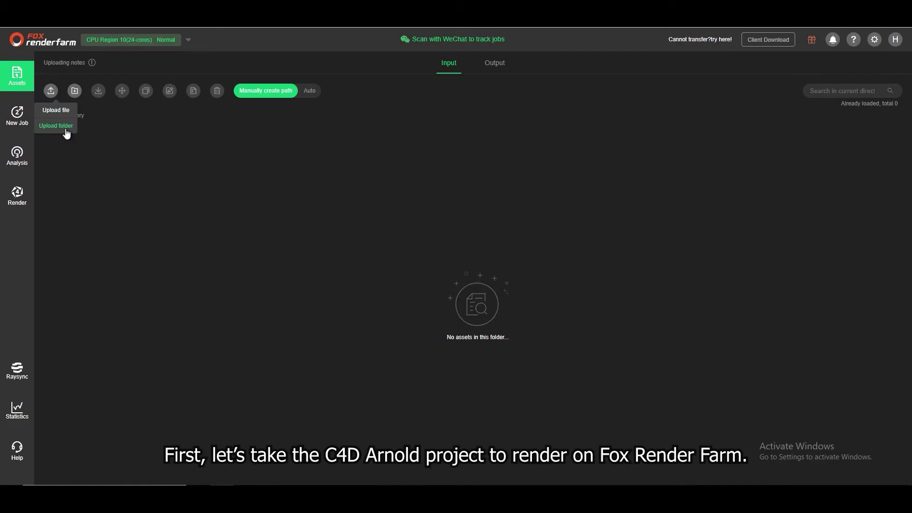
Switch to Fox Renderfarm, create a folder named 1 in the root directory of the input assets, and open it.
{"action": "left_click", "coordinate": [61, 124]}
{"action": "left_click", "coordinate": [74, 91]}
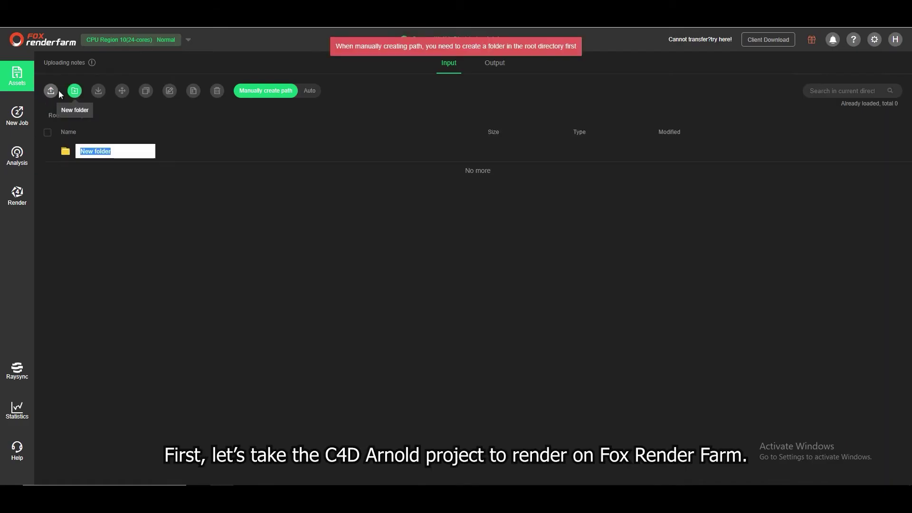
{"action": "type", "text": "1"}
{"action": "key", "text": "Return"}
{"action": "left_click", "coordinate": [85, 149]}
Upload the Captain Marval Milano project folder into folder 1 and open the uploaded folder.
{"action": "mouse_move", "coordinate": [54, 93]}
{"action": "left_click", "coordinate": [57, 131]}
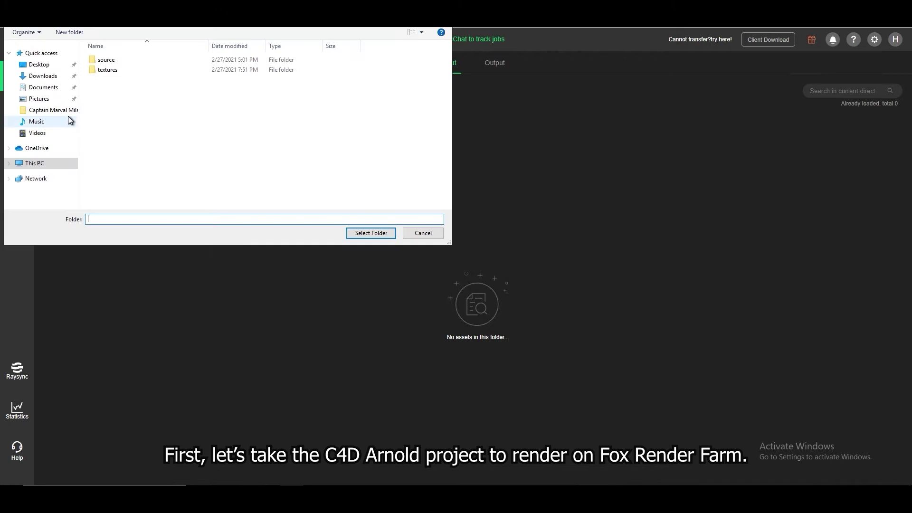
{"action": "left_click", "coordinate": [57, 109]}
{"action": "left_click", "coordinate": [370, 233]}
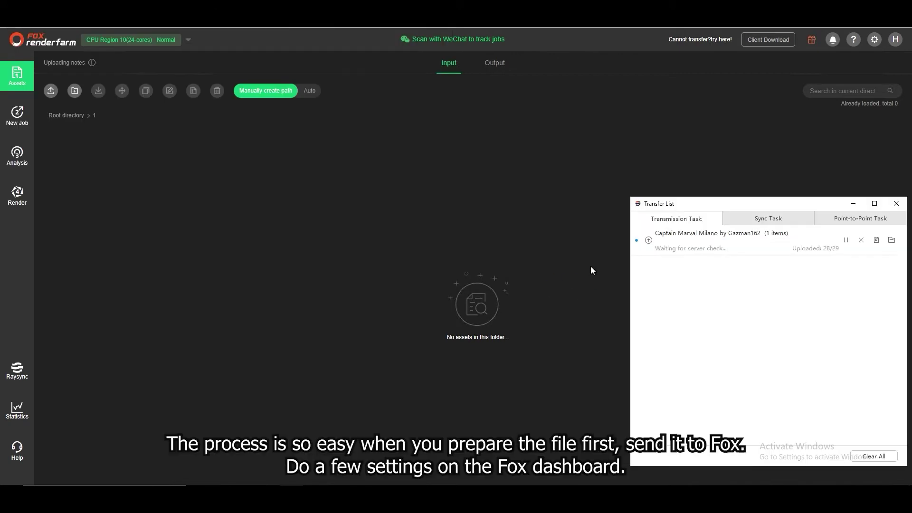
{"action": "left_click_drag", "start_coordinate": [667, 206], "coordinate": [636, 191]}
{"action": "left_click", "coordinate": [828, 502]}
{"action": "left_click", "coordinate": [811, 186]}
{"action": "left_click", "coordinate": [107, 150]}
Start a new Maya job with the uploaded Captain Marval Milano folder as project path and 1.mb as the render file.
{"action": "left_click", "coordinate": [17, 115]}
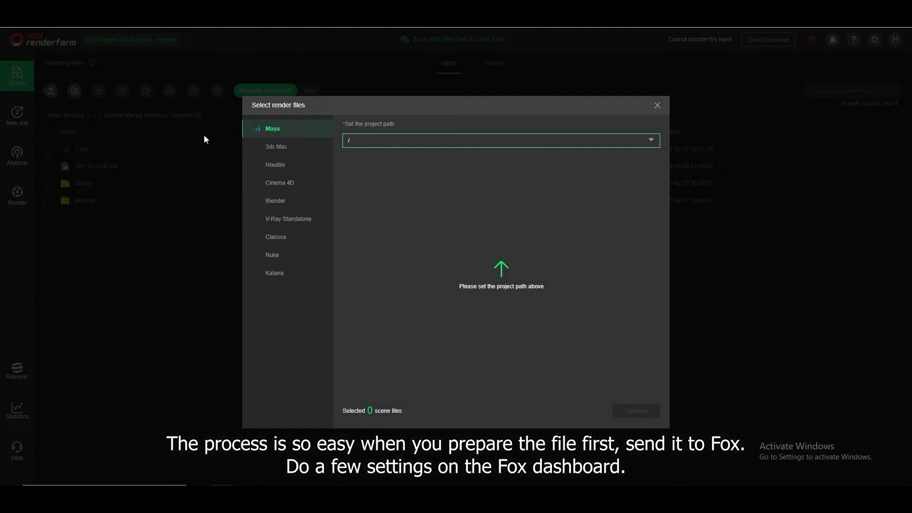
{"action": "left_click", "coordinate": [576, 142]}
{"action": "left_click", "coordinate": [351, 187]}
{"action": "left_click", "coordinate": [361, 205]}
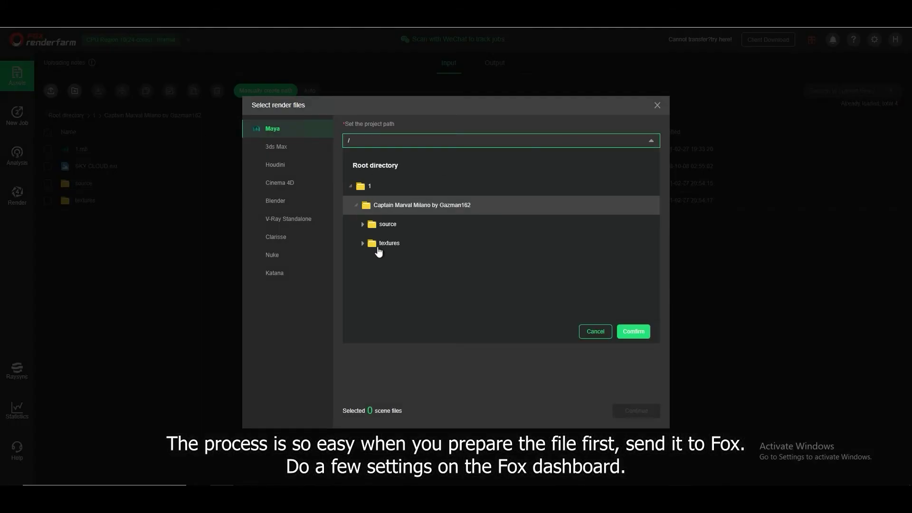
{"action": "left_click", "coordinate": [633, 331]}
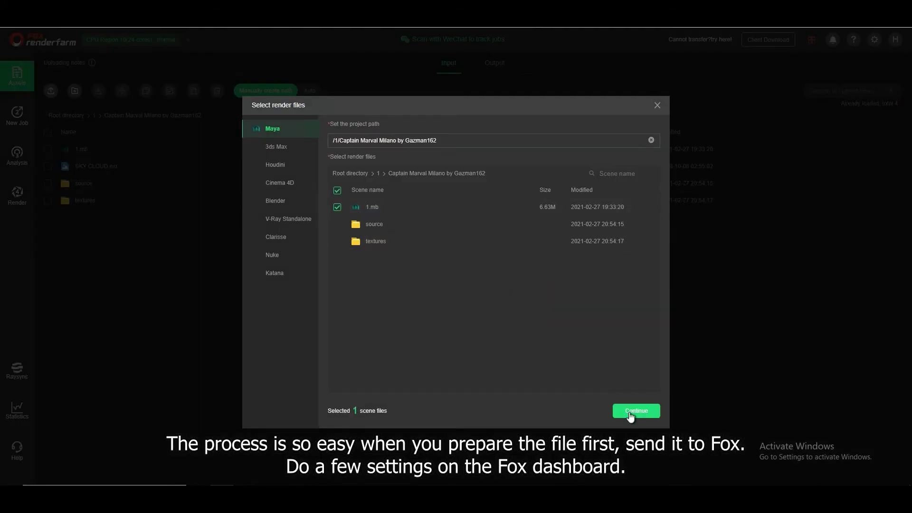
{"action": "left_click", "coordinate": [630, 417]}
Add a render config named 123 for Windows and Maya 2020 with the mtoa 4.0.0 plug-in.
{"action": "left_click", "coordinate": [437, 183]}
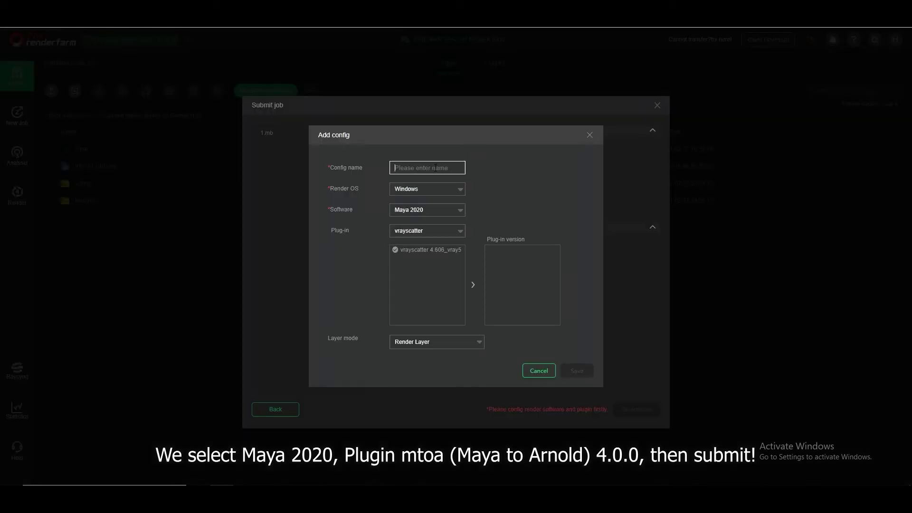
{"action": "type", "text": "123"}
{"action": "left_click", "coordinate": [447, 231]}
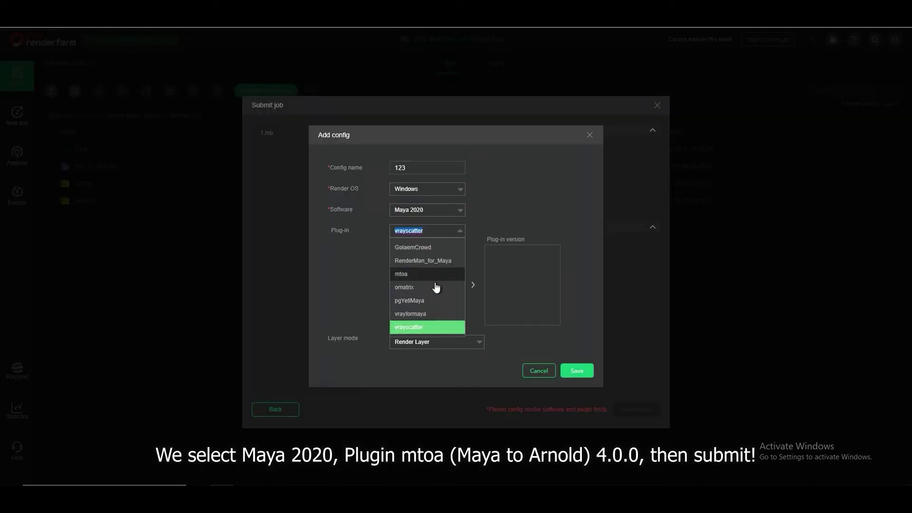
{"action": "left_click", "coordinate": [430, 275]}
{"action": "scroll", "coordinate": [456, 292], "scroll_direction": "down", "scroll_amount": 5}
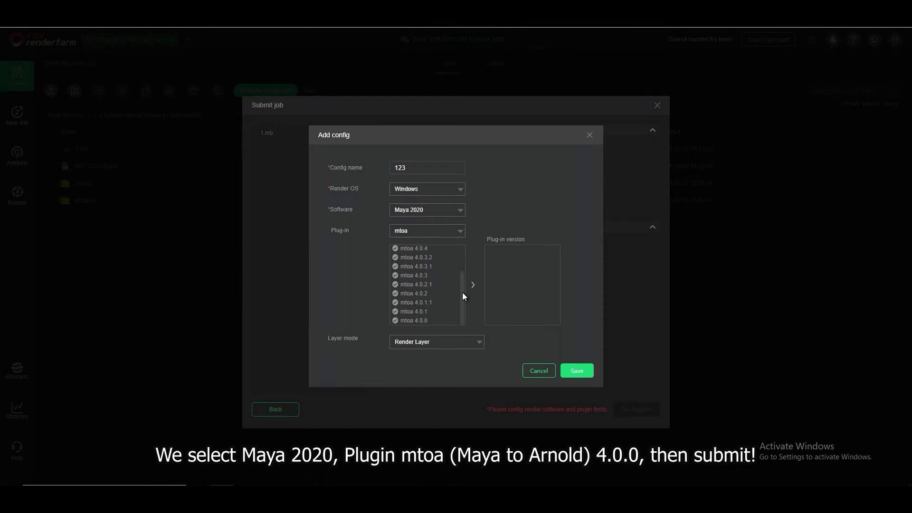
{"action": "left_click", "coordinate": [430, 322]}
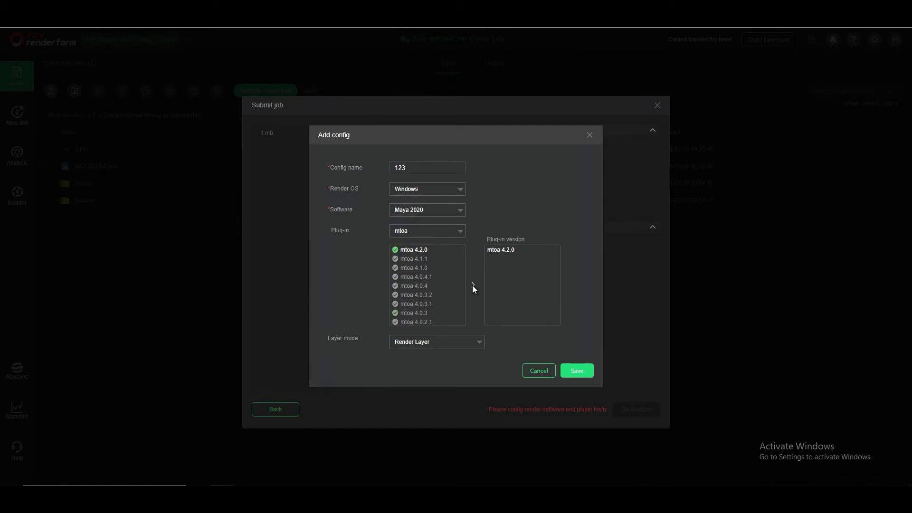
Change the config's plug-in version to mtoa 4.2.0 and its layer mode to Render Setup.
{"action": "left_click", "coordinate": [474, 342]}
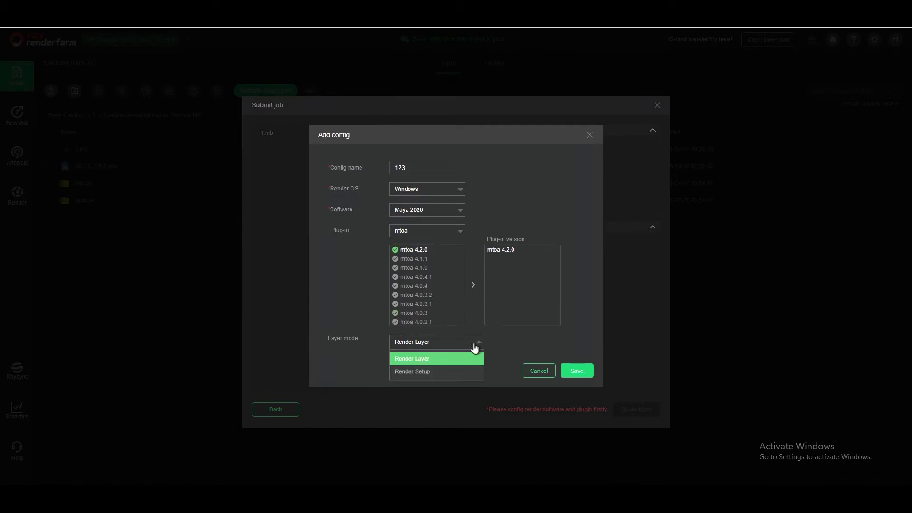
{"action": "left_click", "coordinate": [468, 372]}
{"action": "left_click", "coordinate": [466, 342]}
{"action": "left_click", "coordinate": [461, 360]}
{"action": "left_click", "coordinate": [475, 342]}
{"action": "left_click", "coordinate": [468, 372]}
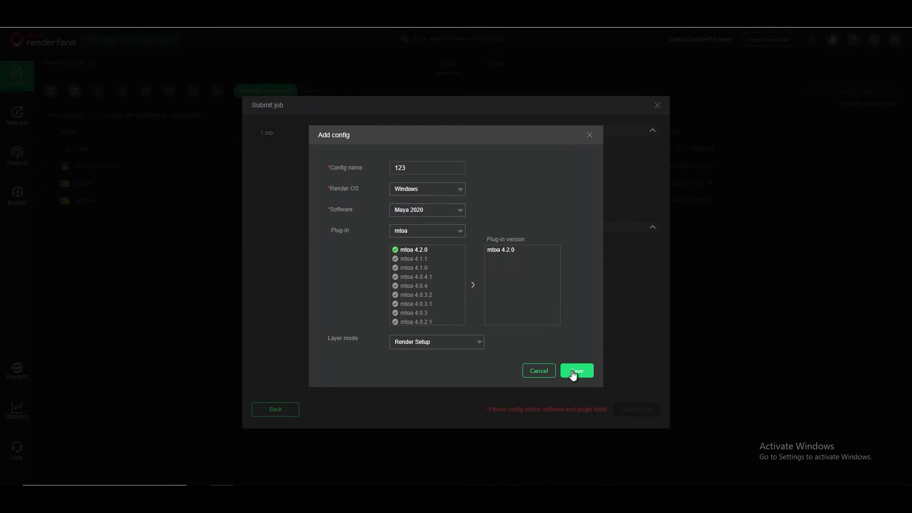
{"action": "left_click", "coordinate": [573, 373]}
Save the config under the name Maya and submit the job for analysis.
{"action": "left_click_drag", "start_coordinate": [412, 168], "coordinate": [369, 169]}
{"action": "key", "text": "BackSpace"}
{"action": "type", "text": "Maya Test"}
{"action": "left_click", "coordinate": [566, 371]}
{"action": "left_click", "coordinate": [637, 409]}
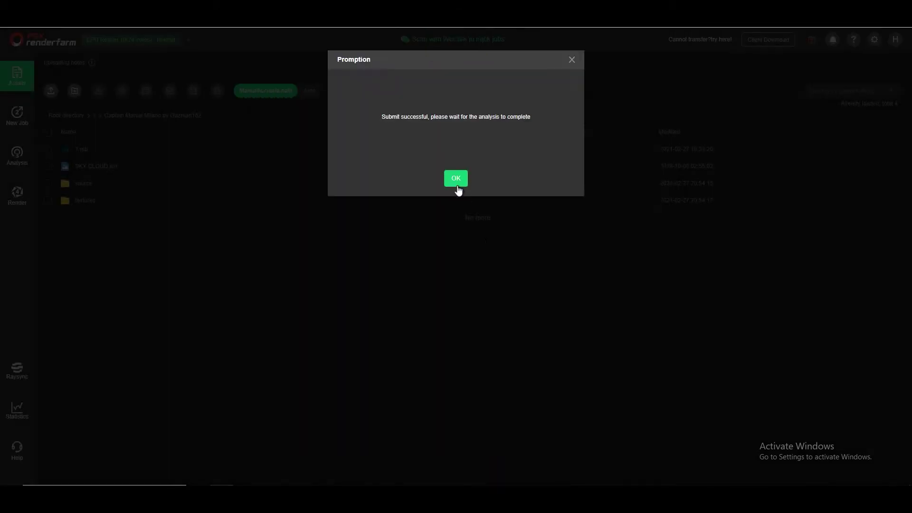
{"action": "left_click", "coordinate": [456, 192]}
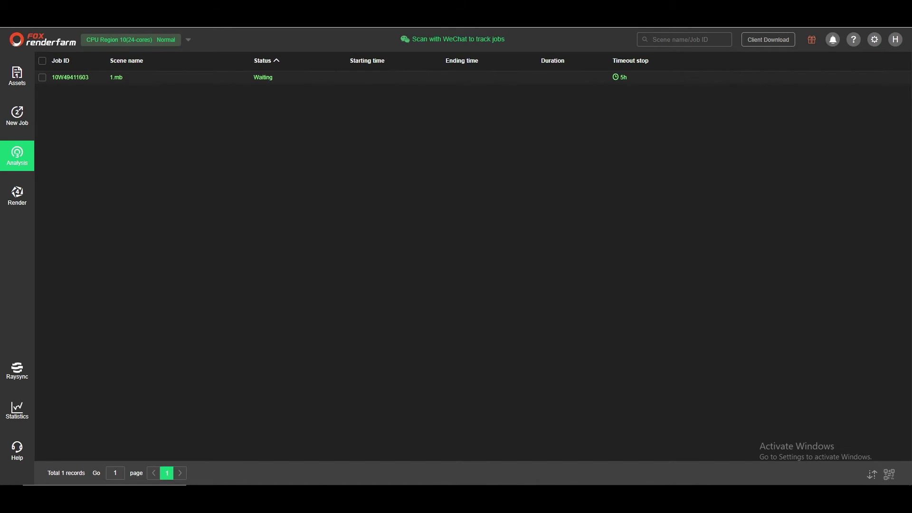
Open the analysis result of the 1.mb job and continue to its common settings, ignoring the missing-files warning.
{"action": "left_click", "coordinate": [851, 77]}
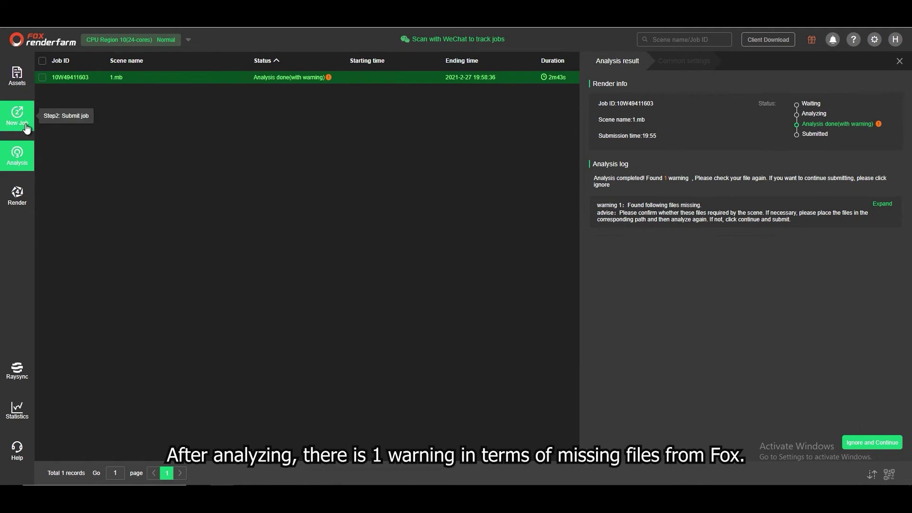
{"action": "left_click", "coordinate": [42, 77]}
{"action": "left_click", "coordinate": [872, 442]}
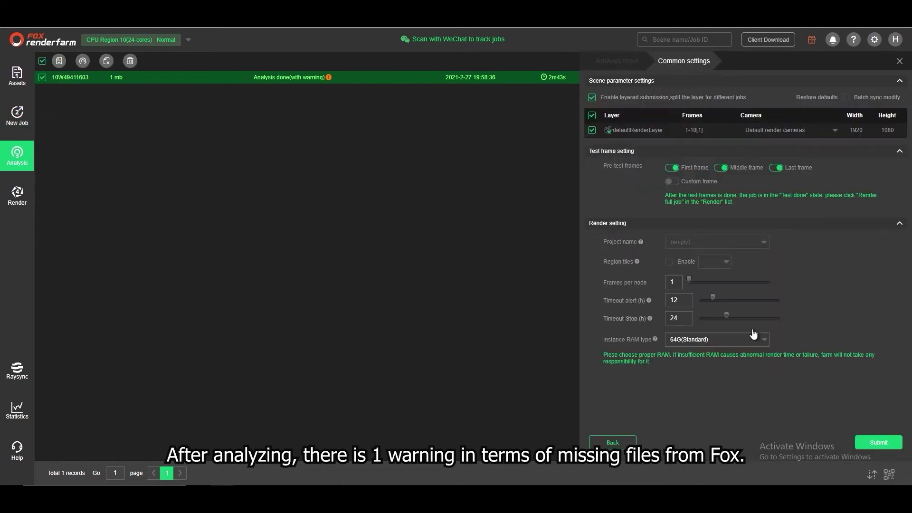
Turn off the first, middle and last pre-test frames and set the job's project name to default.
{"action": "left_click", "coordinate": [672, 169]}
{"action": "left_click", "coordinate": [720, 168]}
{"action": "left_click", "coordinate": [775, 168]}
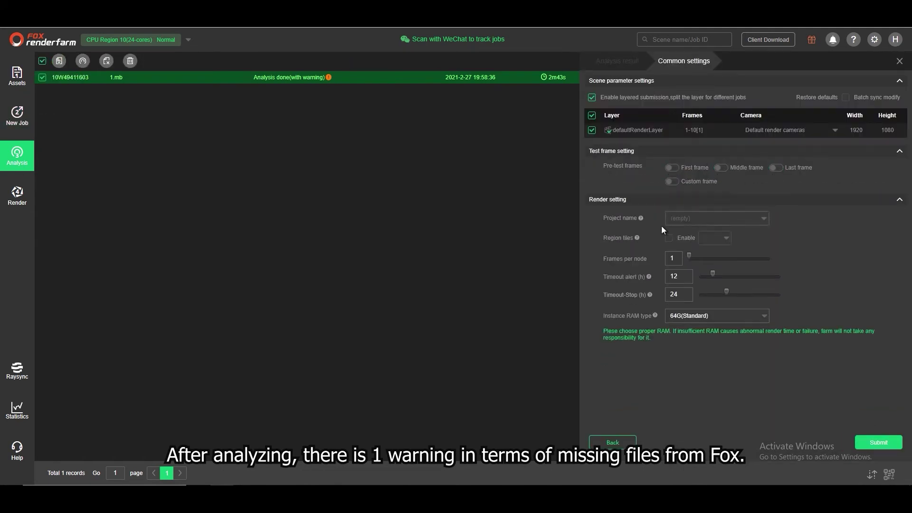
{"action": "left_click", "coordinate": [675, 218]}
{"action": "left_click", "coordinate": [679, 241]}
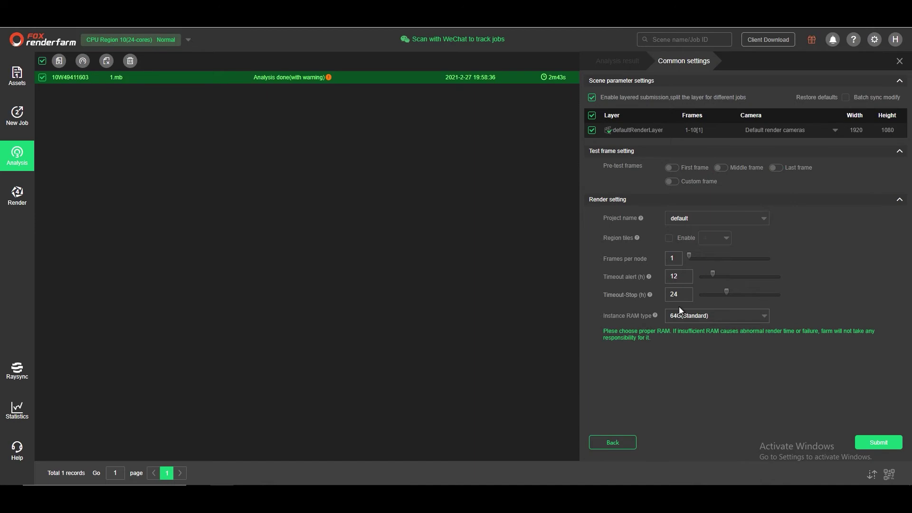
{"action": "left_click", "coordinate": [148, 42]}
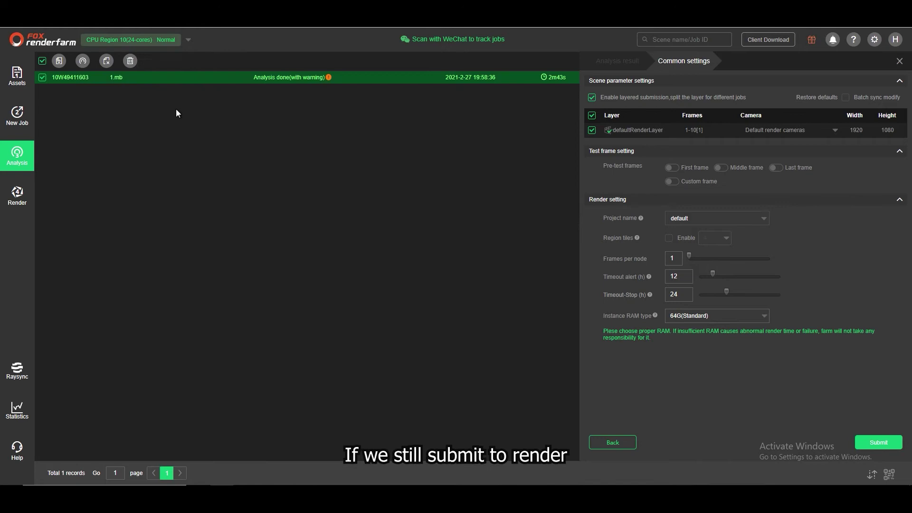
Submit the 1.mb job for rendering and preview the first rendered frame in its job details.
{"action": "left_click", "coordinate": [878, 444]}
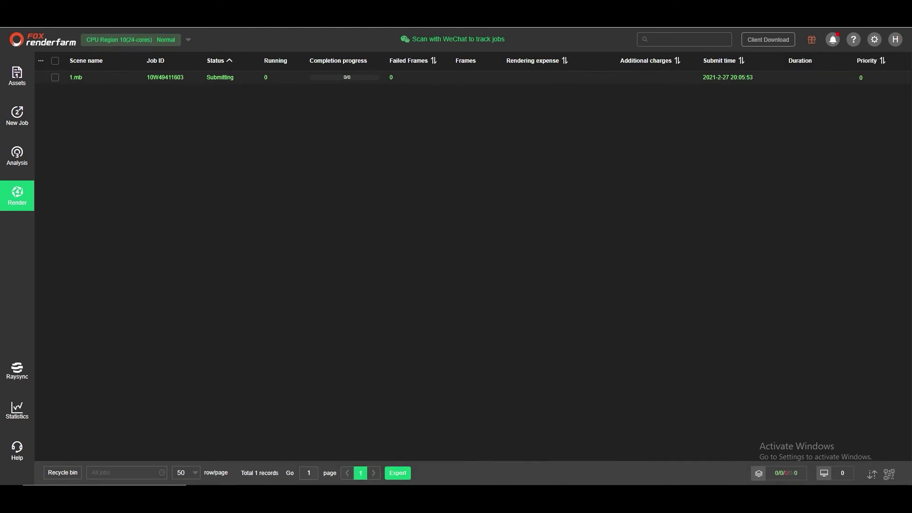
{"action": "left_click", "coordinate": [248, 78]}
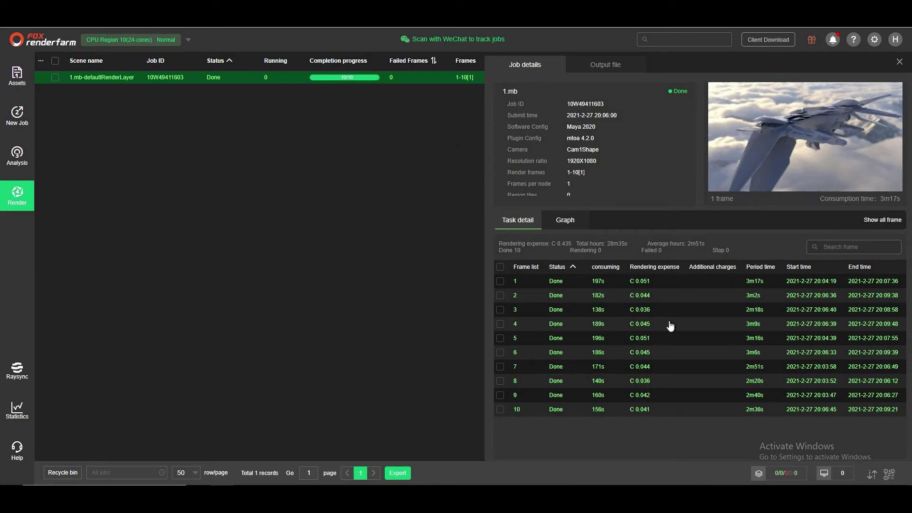
{"action": "left_click", "coordinate": [827, 159]}
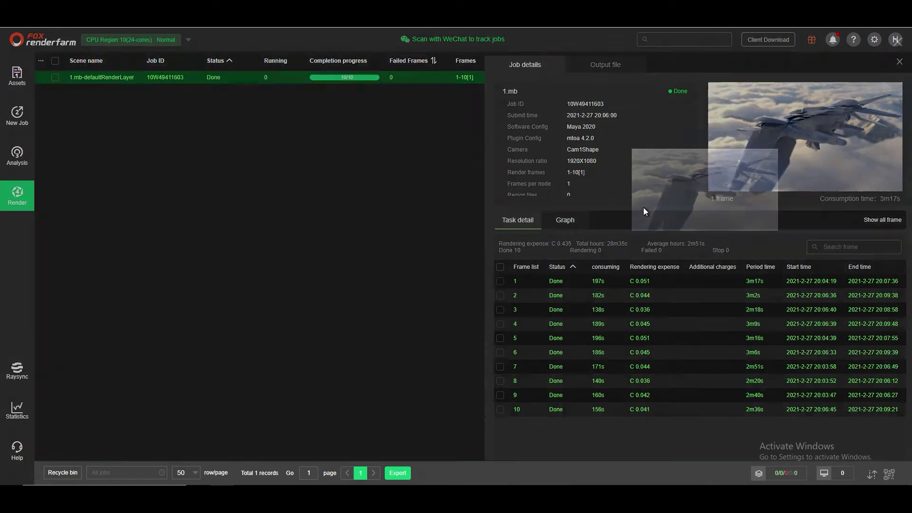
{"action": "left_click", "coordinate": [897, 43]}
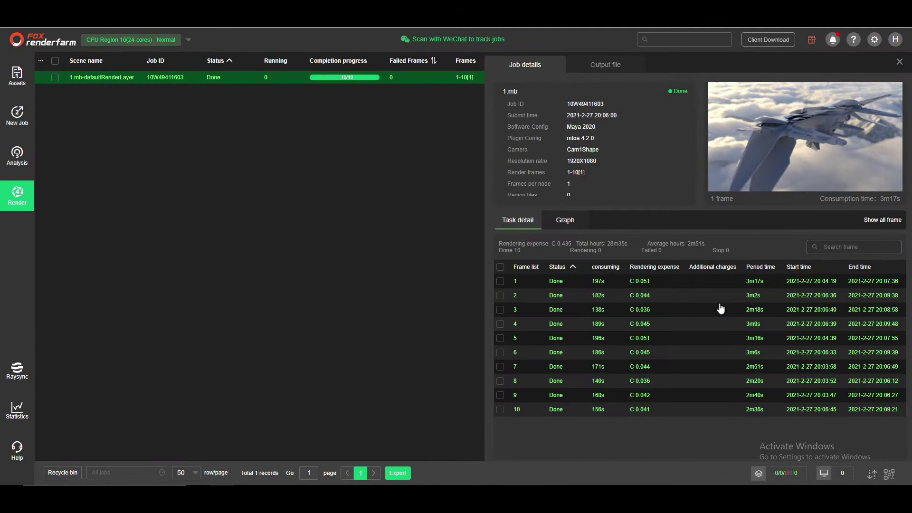
{"action": "left_click", "coordinate": [899, 62]}
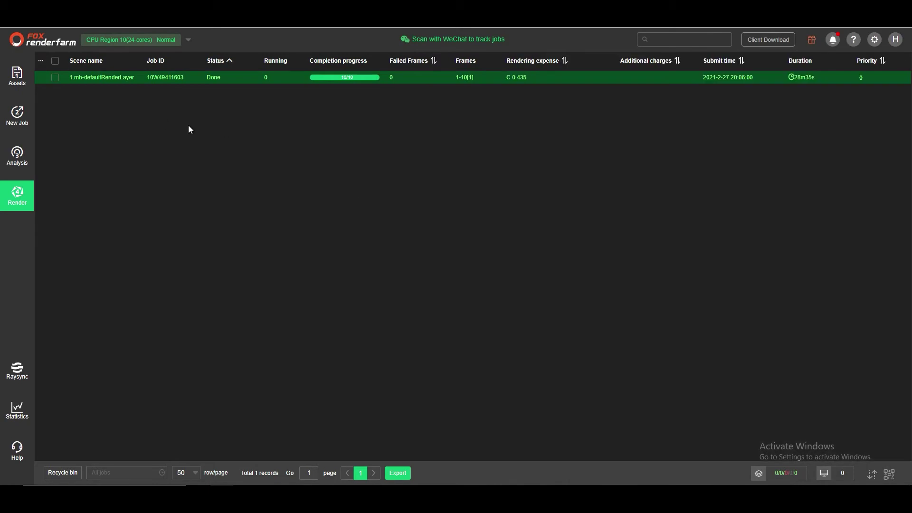
Open the analysis result of the 1.mb job and expand the missing-files warning in its log.
{"action": "left_click", "coordinate": [17, 154]}
{"action": "left_click", "coordinate": [340, 77]}
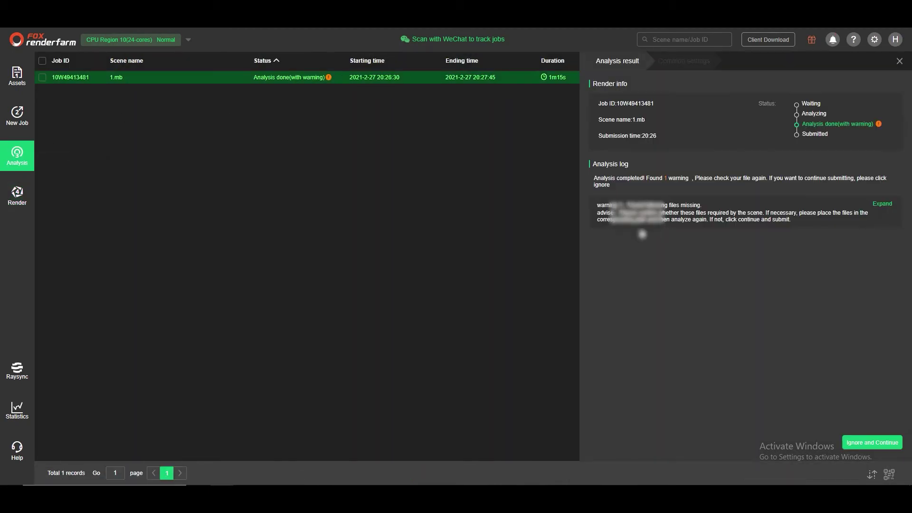
{"action": "left_click", "coordinate": [879, 205]}
{"action": "left_click", "coordinate": [882, 203]}
Delete the 1.mb job from the analysis list.
{"action": "left_click", "coordinate": [42, 77]}
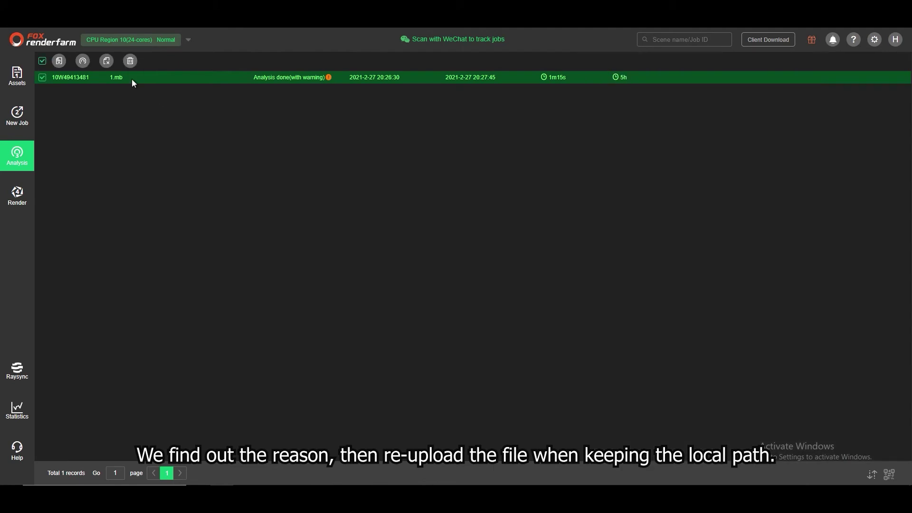
{"action": "left_click", "coordinate": [130, 61]}
{"action": "left_click", "coordinate": [557, 199]}
Delete the finished 1.mb-defaultRenderLayer job from the render list.
{"action": "left_click", "coordinate": [17, 195]}
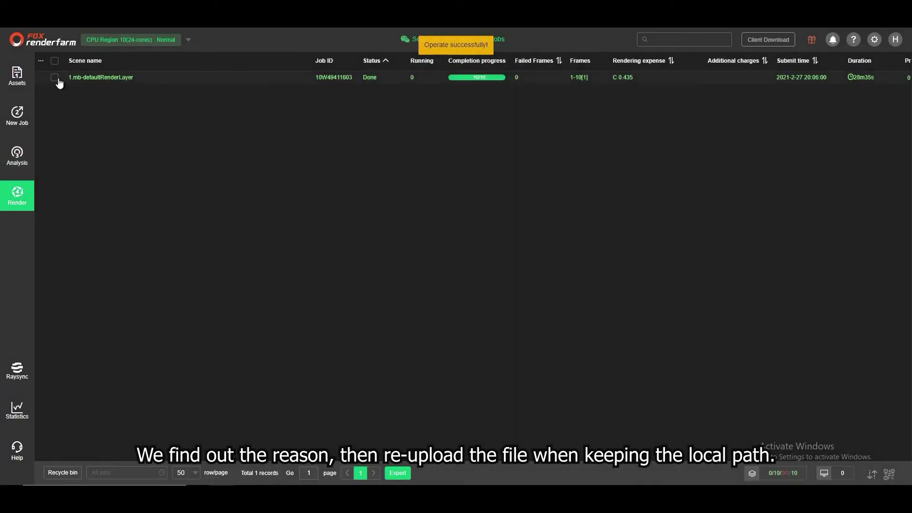
{"action": "left_click", "coordinate": [54, 77]}
{"action": "left_click", "coordinate": [197, 60]}
{"action": "left_click", "coordinate": [555, 198]}
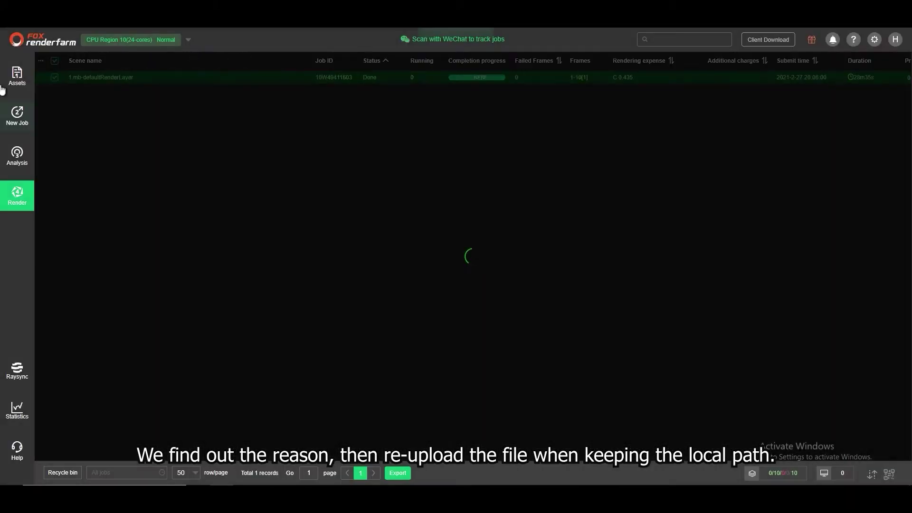
Delete folder 1 from the root directory of the input assets.
{"action": "left_click", "coordinate": [17, 76]}
{"action": "left_click", "coordinate": [48, 150]}
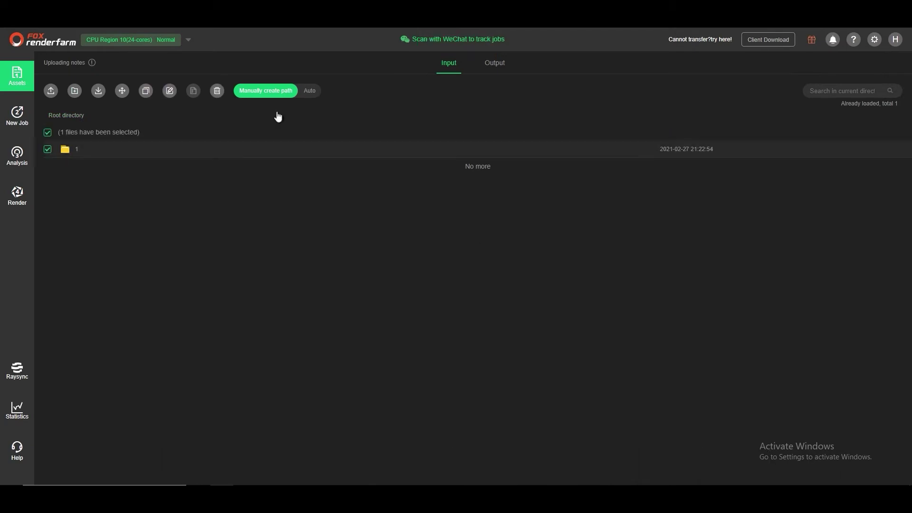
{"action": "left_click", "coordinate": [217, 90]}
{"action": "left_click", "coordinate": [553, 305]}
Upload the Captain Marval Milano by Gazman162 folder with its local path kept and remove the previously completed transfer from the transfer list.
{"action": "left_click", "coordinate": [306, 91]}
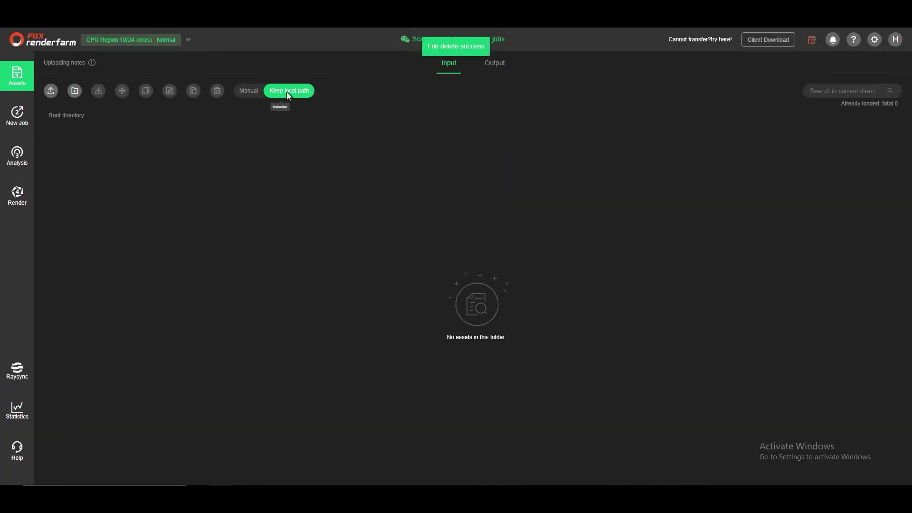
{"action": "mouse_move", "coordinate": [51, 90]}
{"action": "left_click", "coordinate": [56, 124]}
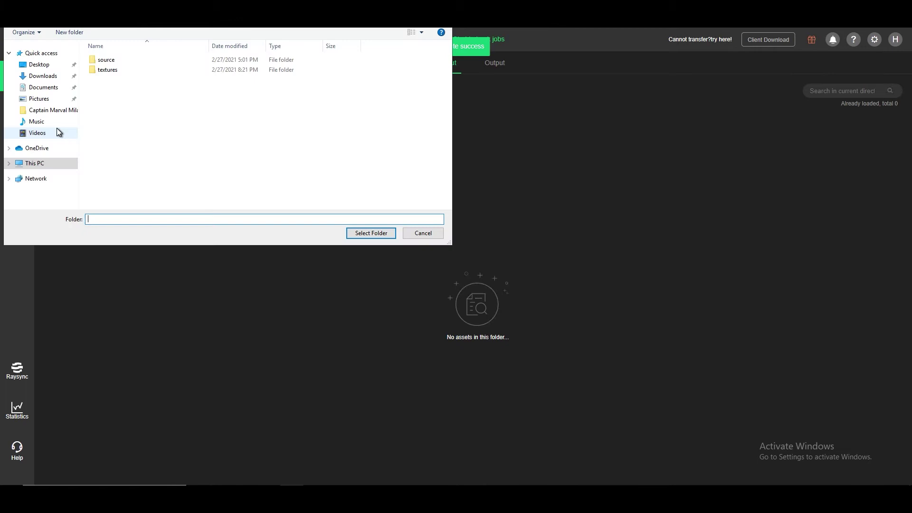
{"action": "left_click", "coordinate": [52, 113]}
{"action": "left_click", "coordinate": [373, 233]}
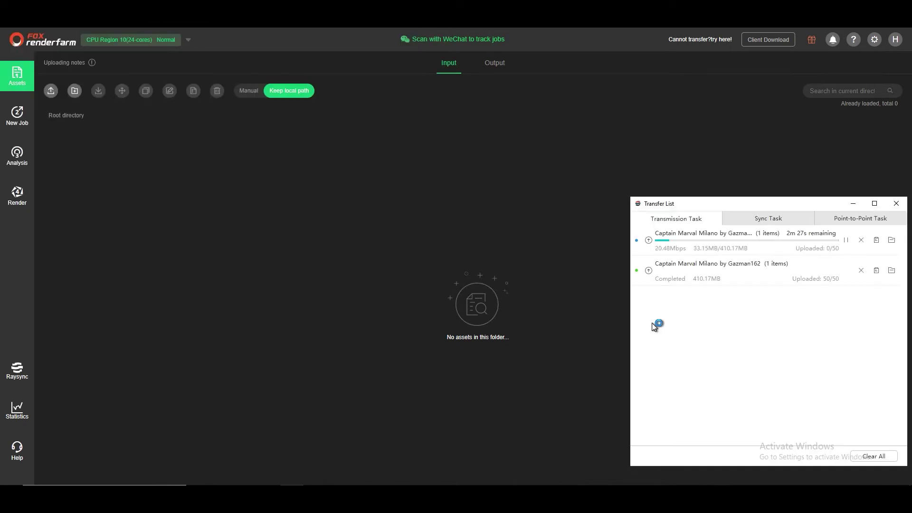
{"action": "left_click", "coordinate": [861, 271]}
{"action": "left_click", "coordinate": [766, 349]}
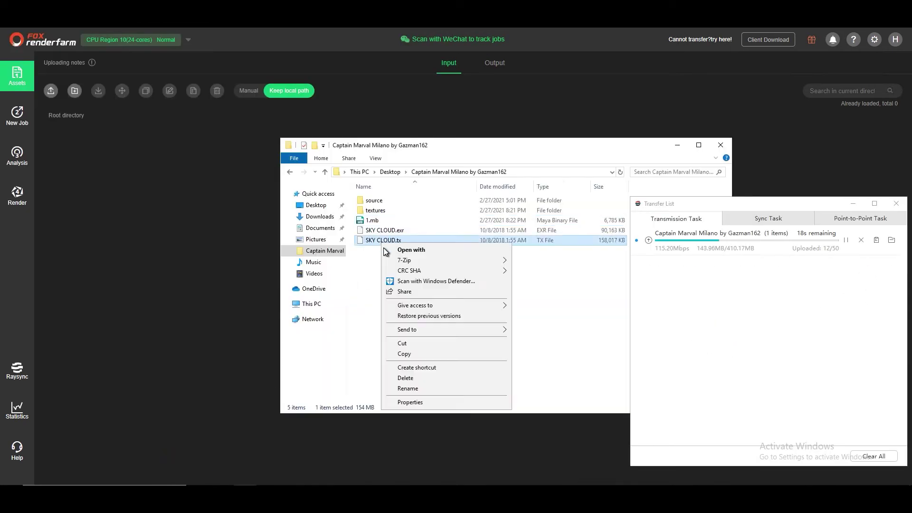
Delete SKY CLOUD.tx from the local Captain Marval Milano by Gazman162 folder and close the transfer list.
{"action": "key", "text": "Delete"}
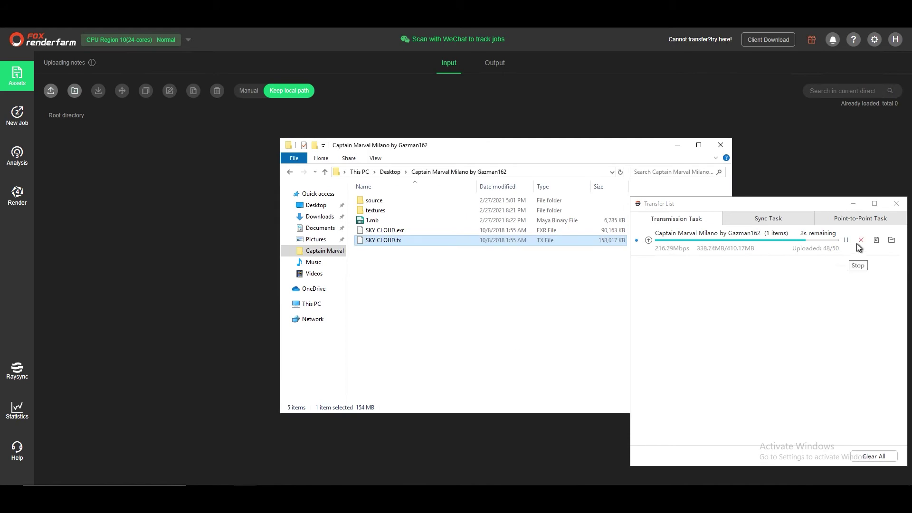
{"action": "right_click", "coordinate": [400, 251]}
{"action": "left_click", "coordinate": [401, 250]}
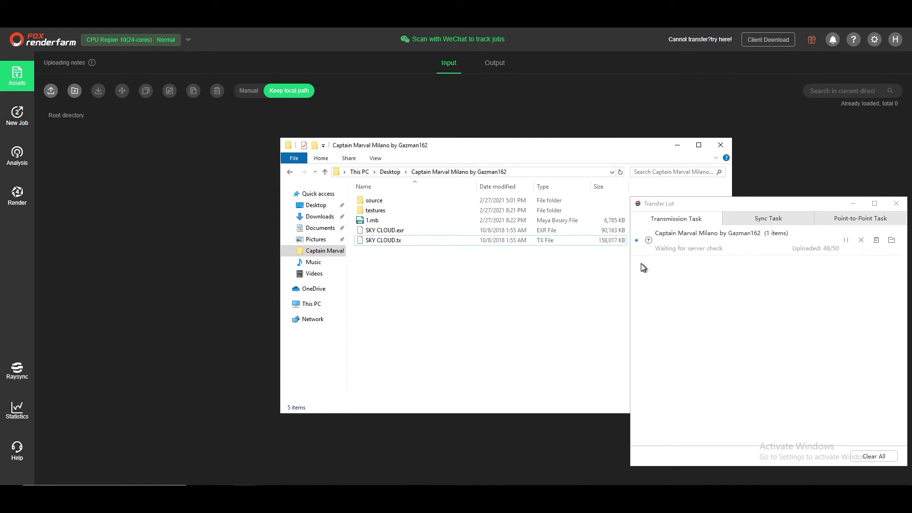
{"action": "left_click", "coordinate": [896, 203]}
{"action": "right_click", "coordinate": [602, 241]}
{"action": "left_click", "coordinate": [626, 374]}
Delete the .tx files from the local textures folder and view the properties of the Captain Marval Milano by Gazman162 folder.
{"action": "double_click", "coordinate": [377, 210]}
{"action": "left_click", "coordinate": [403, 200]}
{"action": "left_click", "coordinate": [403, 359], "text": "shift"}
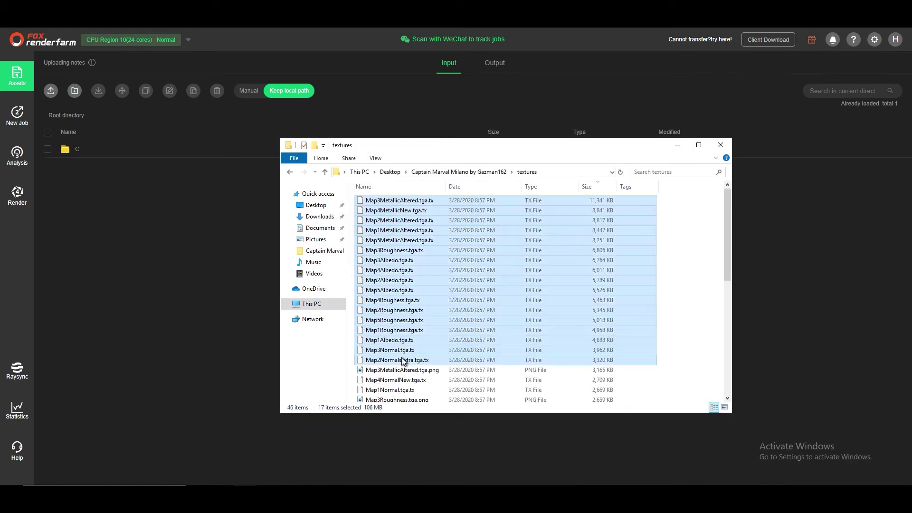
{"action": "key", "text": "Delete"}
{"action": "left_click", "coordinate": [637, 210]}
{"action": "left_click", "coordinate": [637, 220], "text": "ctrl"}
{"action": "left_click", "coordinate": [653, 370], "text": "ctrl"}
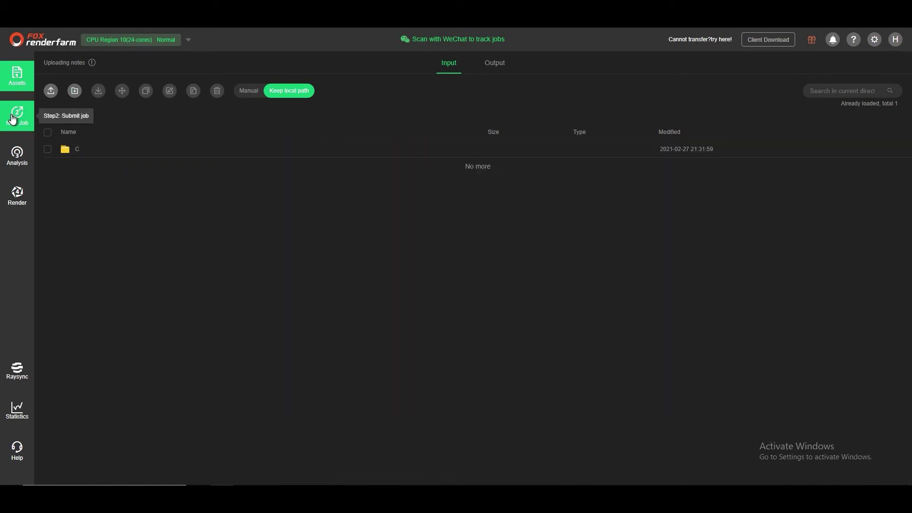
Create a new Maya job from the re-uploaded 1.mb scene and submit it for analysis with the Maya Test config.
{"action": "left_click", "coordinate": [13, 119]}
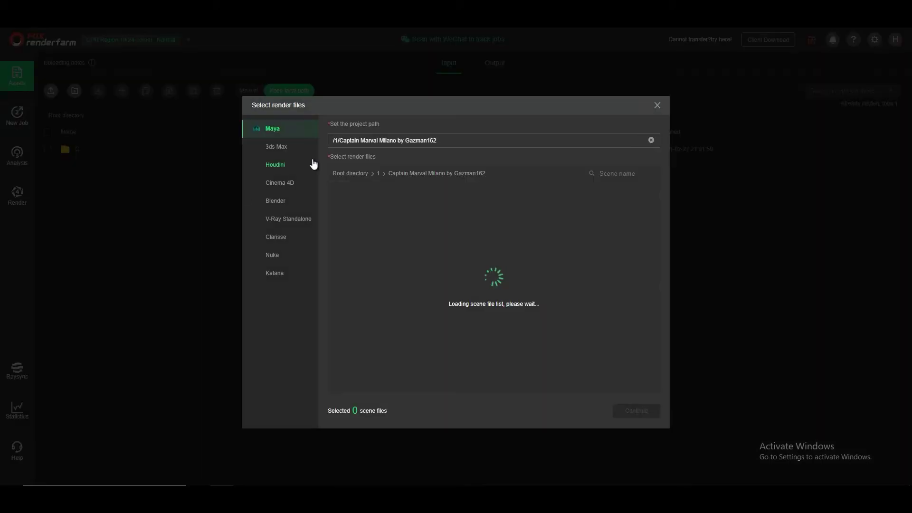
{"action": "double_click", "coordinate": [373, 209]}
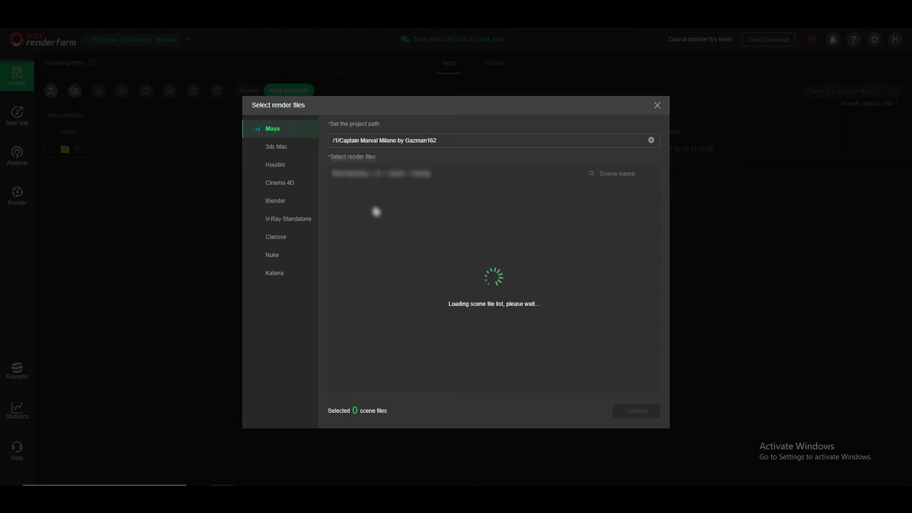
{"action": "key", "text": "Return"}
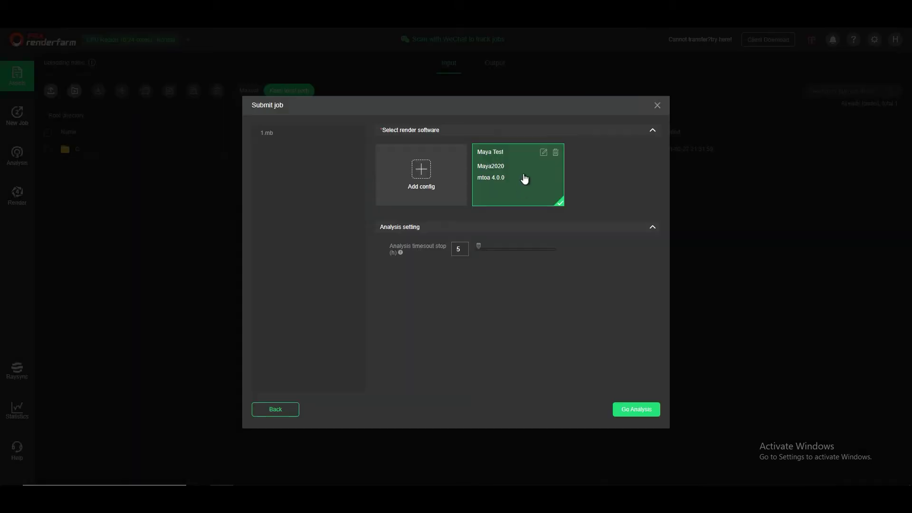
{"action": "left_click", "coordinate": [636, 409]}
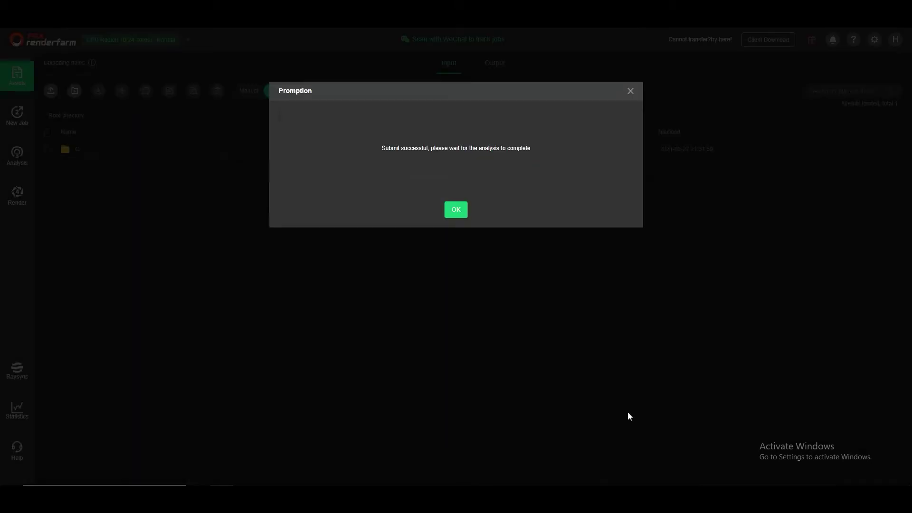
{"action": "left_click", "coordinate": [456, 210]}
Open the analysis result of the new 1.mb job and submit it for rendering with the current common settings.
{"action": "left_click", "coordinate": [42, 77]}
{"action": "left_click", "coordinate": [72, 80]}
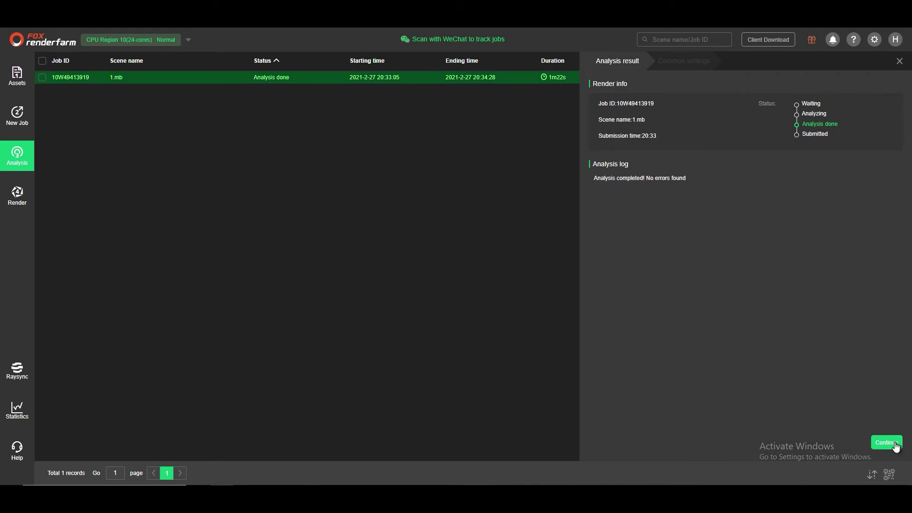
{"action": "left_click", "coordinate": [894, 444]}
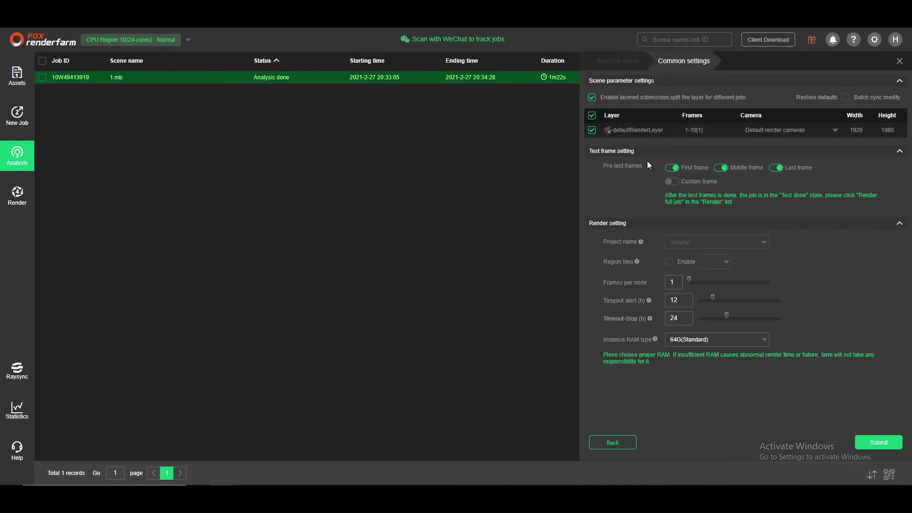
{"action": "left_click", "coordinate": [872, 443]}
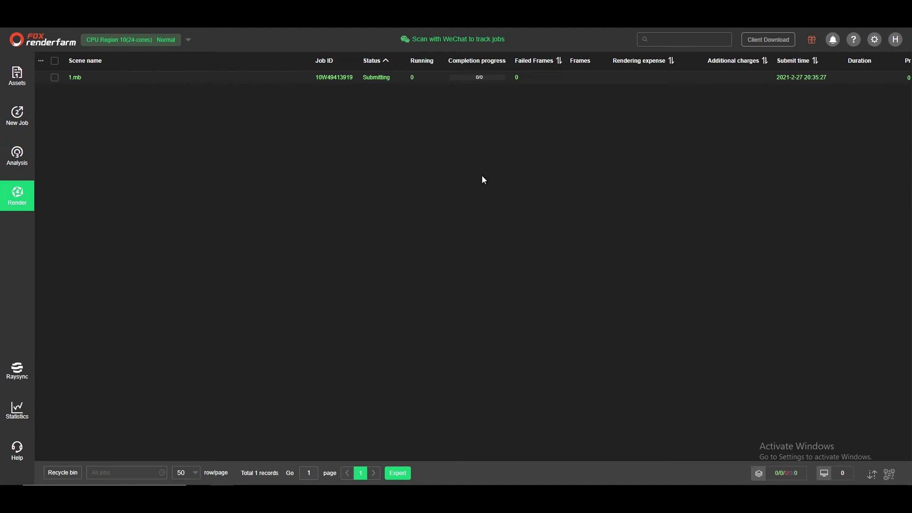
Narrow the scene name column of the render list and check the frame progress in the 1.mb job's details.
{"action": "left_click_drag", "start_coordinate": [313, 61], "coordinate": [151, 69]}
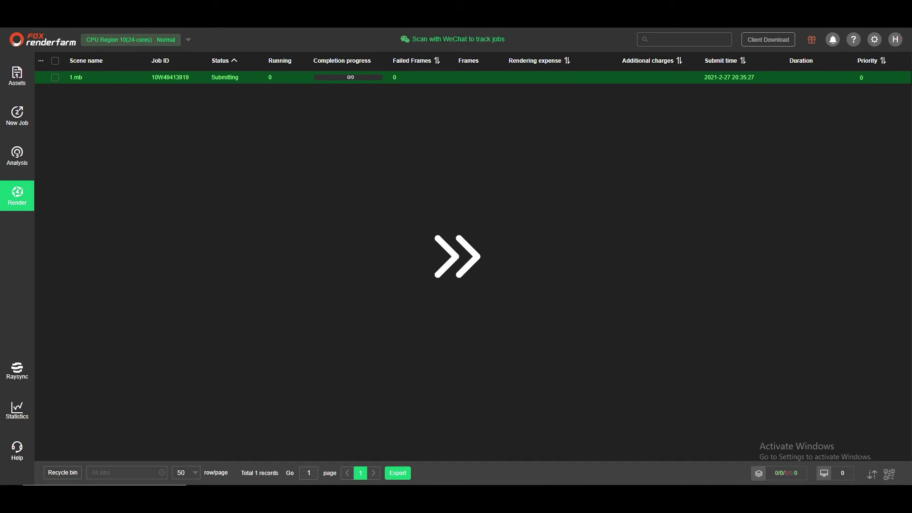
{"action": "left_click", "coordinate": [417, 81]}
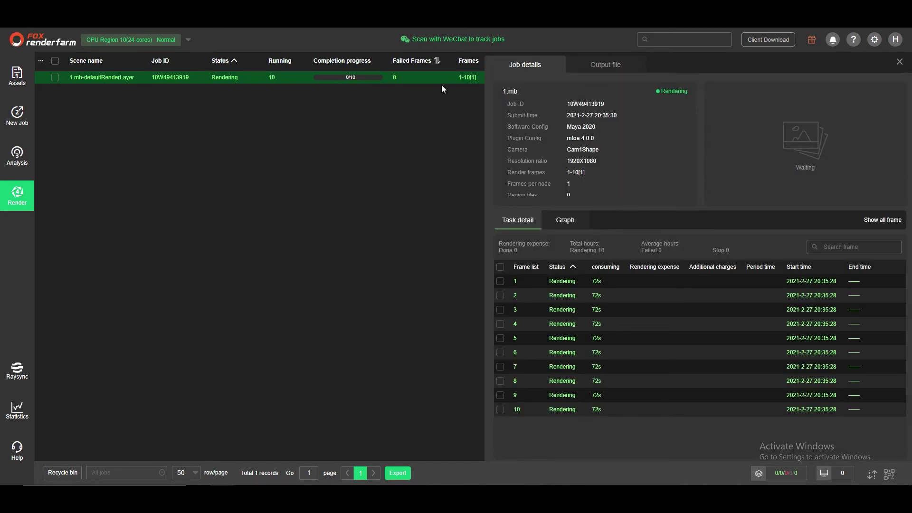
{"action": "left_click", "coordinate": [899, 62]}
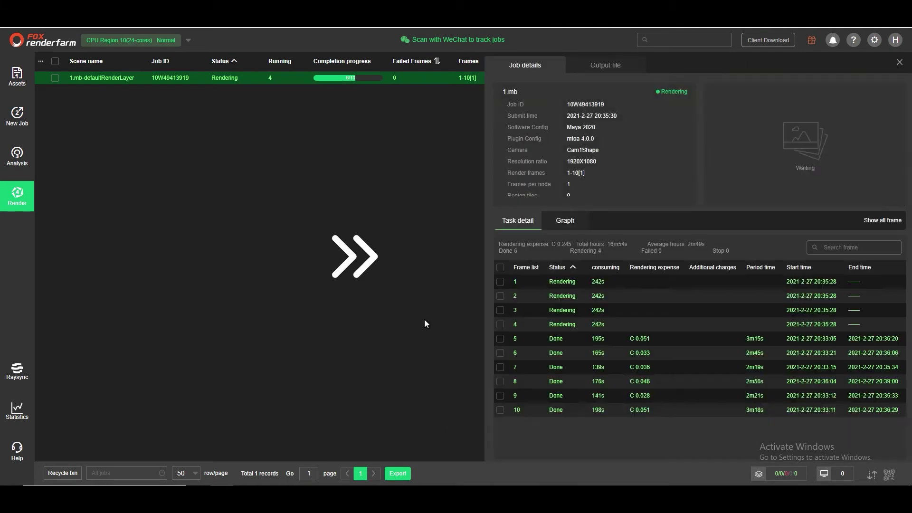
{"action": "left_click", "coordinate": [424, 318]}
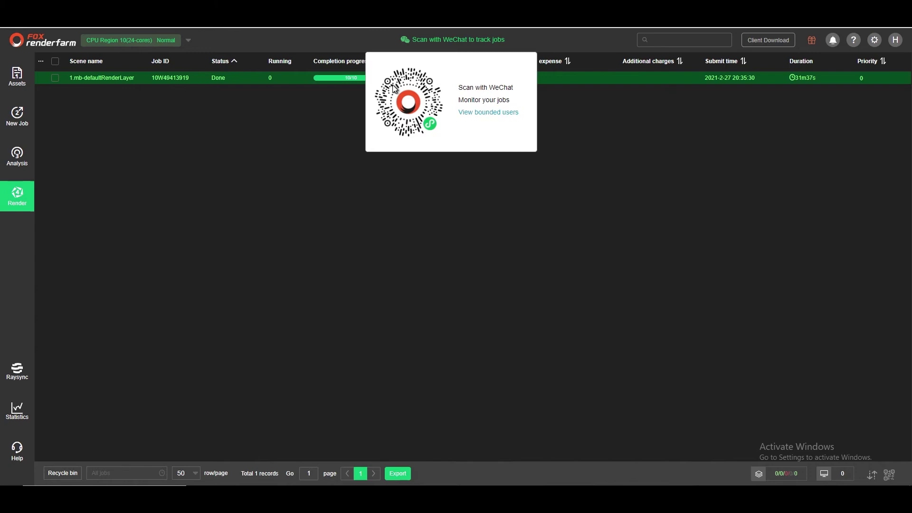
Enlarge the finished job's rendered frame preview and open the local render 1_1_0001.jpg from the tmp folder.
{"action": "left_click", "coordinate": [301, 80]}
{"action": "left_click", "coordinate": [793, 163]}
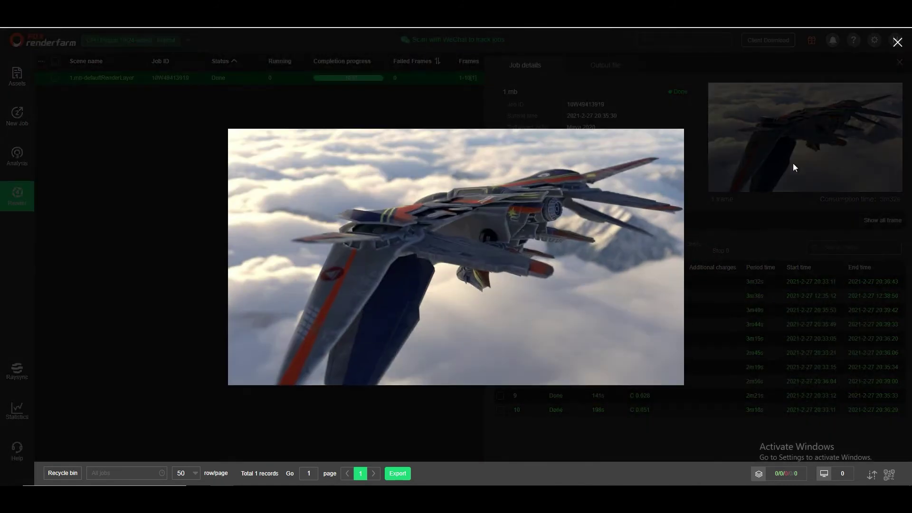
{"action": "left_click", "coordinate": [246, 494]}
{"action": "double_click", "coordinate": [411, 301]}
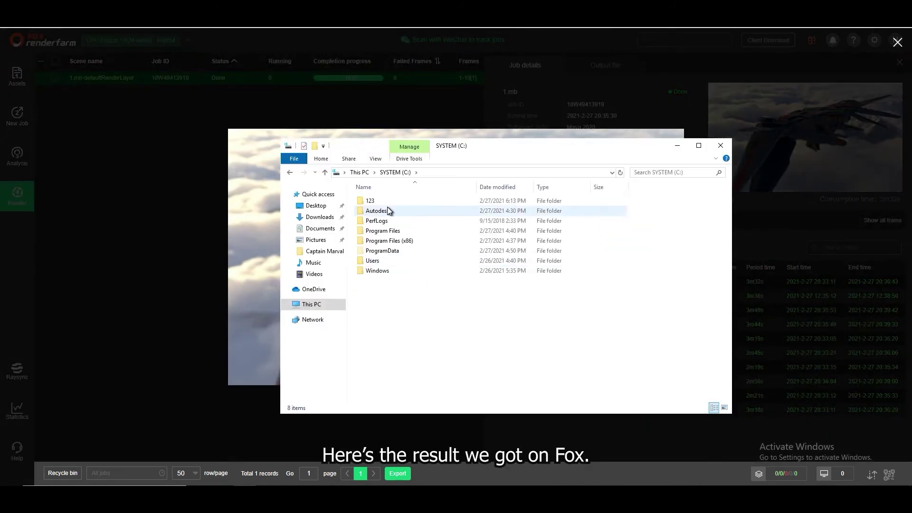
{"action": "double_click", "coordinate": [386, 201]}
{"action": "double_click", "coordinate": [393, 211]}
{"action": "double_click", "coordinate": [393, 256]}
{"action": "double_click", "coordinate": [378, 206]}
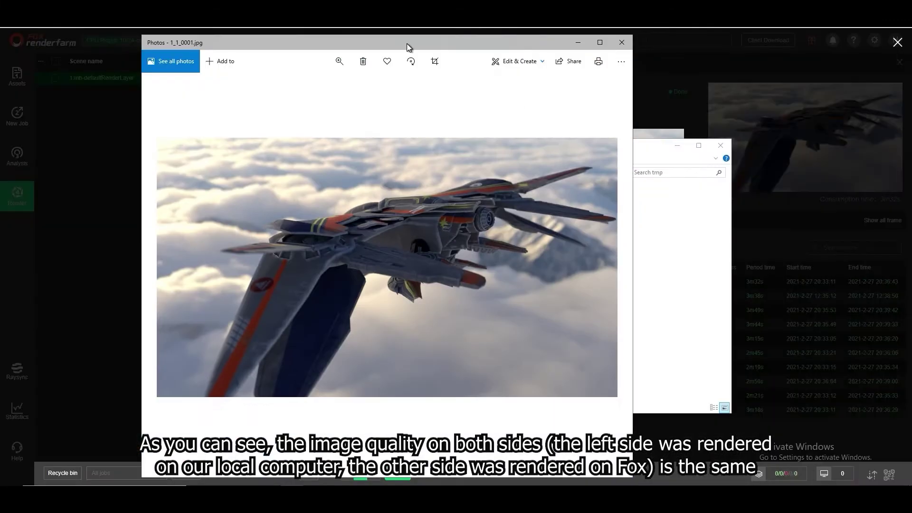
Compare the local render with the farm's frame preview side by side, and close both images and the job details.
{"action": "left_click_drag", "start_coordinate": [407, 44], "coordinate": [279, 26]}
{"action": "left_click", "coordinate": [677, 146]}
{"action": "left_click_drag", "start_coordinate": [358, 27], "coordinate": [598, 45]}
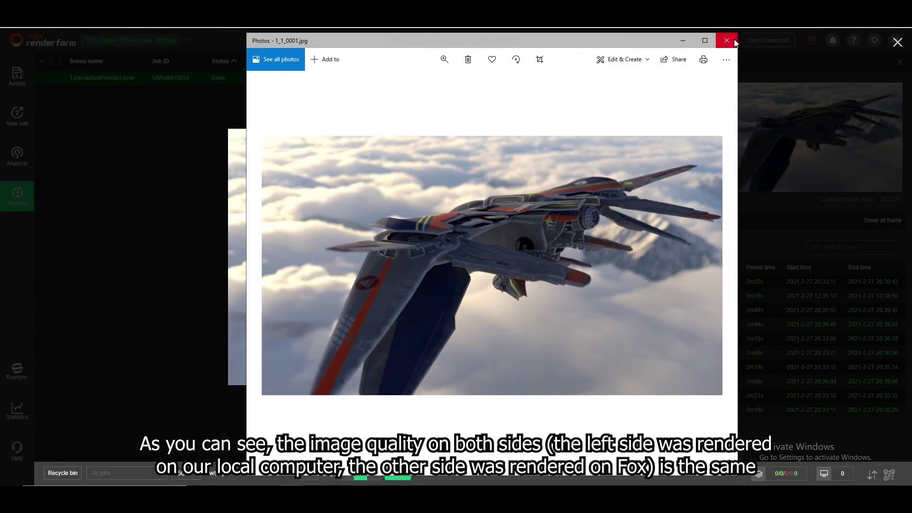
{"action": "left_click", "coordinate": [734, 42]}
{"action": "left_click", "coordinate": [897, 44]}
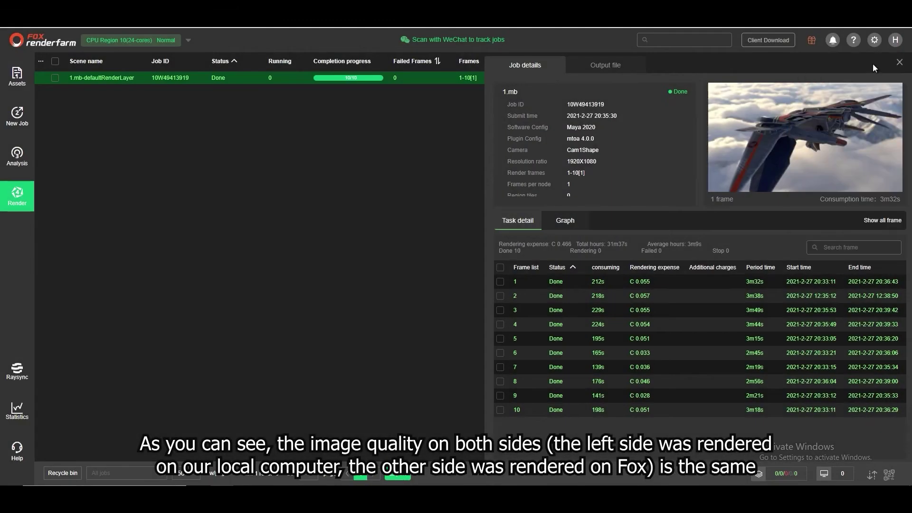
{"action": "left_click", "coordinate": [899, 62]}
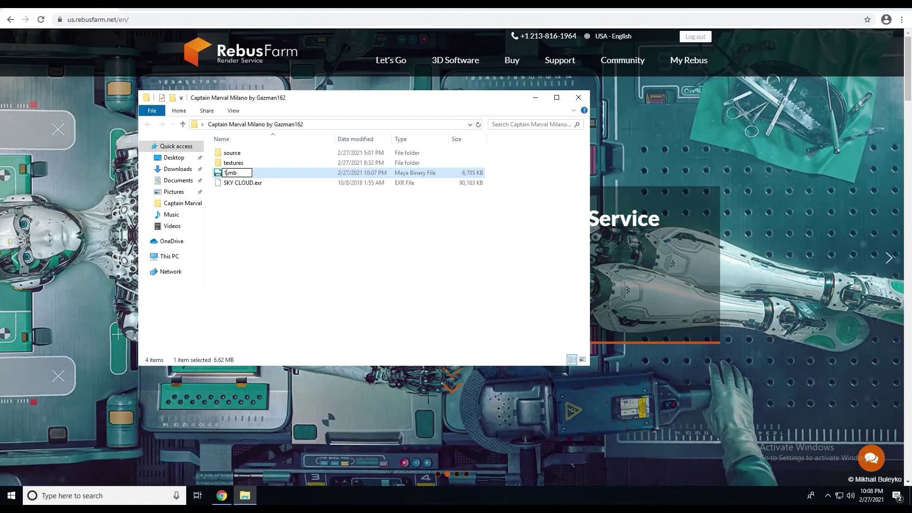
Rename the scene file as 123.mb and open it in Maya, dismissing the What's New dialog.
{"action": "type", "text": "123"}
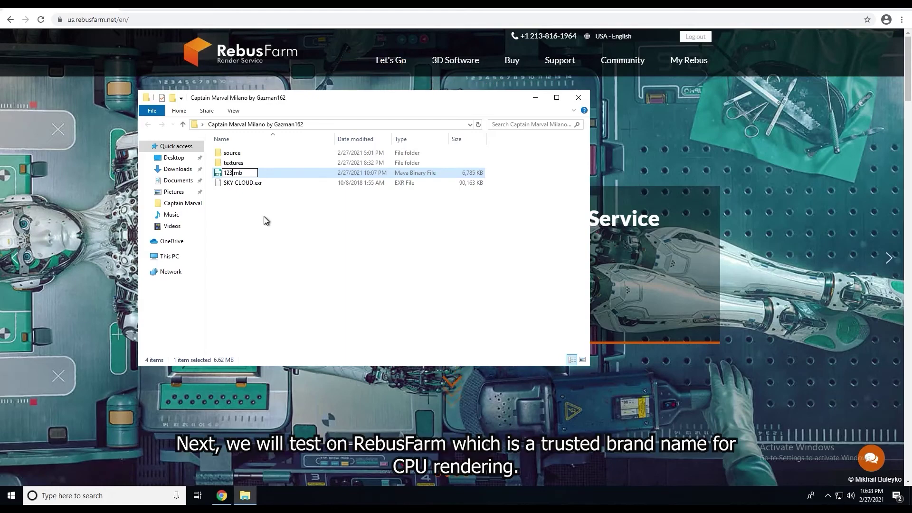
{"action": "key", "text": "Return"}
{"action": "left_click", "coordinate": [283, 173]}
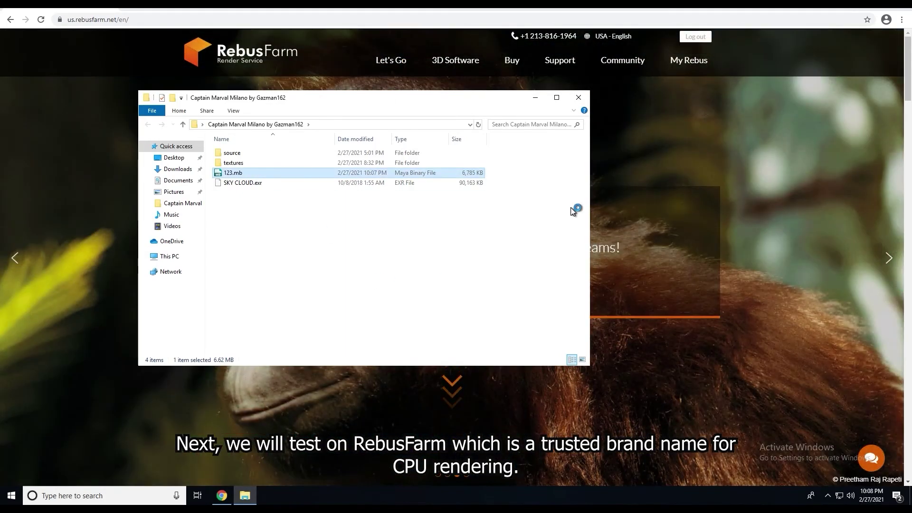
{"action": "left_click", "coordinate": [578, 98]}
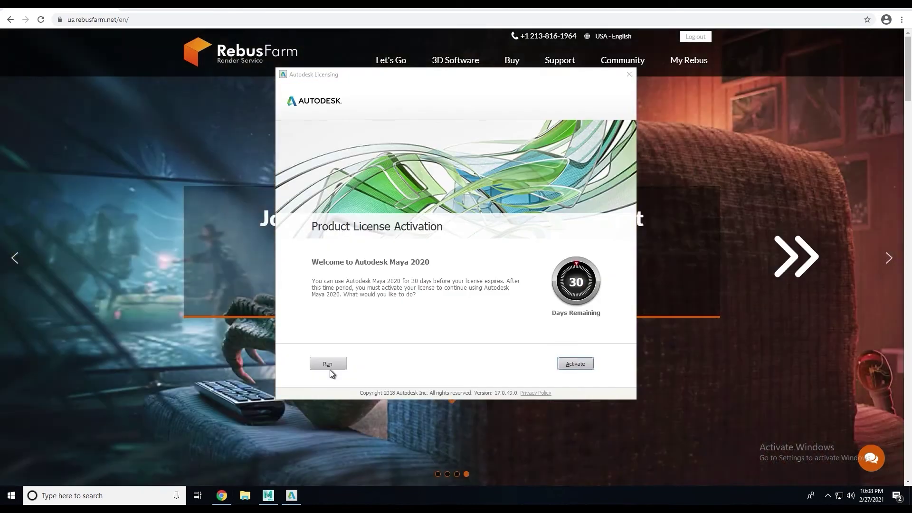
{"action": "left_click", "coordinate": [327, 365]}
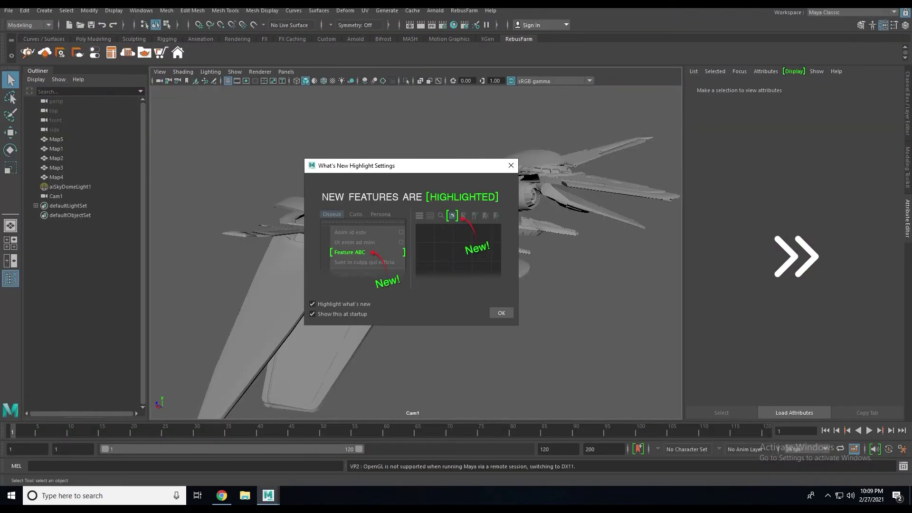
{"action": "left_click", "coordinate": [502, 314]}
Run RebusFarm's QuickCheck on the 123.mb scene, examine the error entry and close the messages window.
{"action": "left_click", "coordinate": [464, 10]}
{"action": "left_click", "coordinate": [456, 58]}
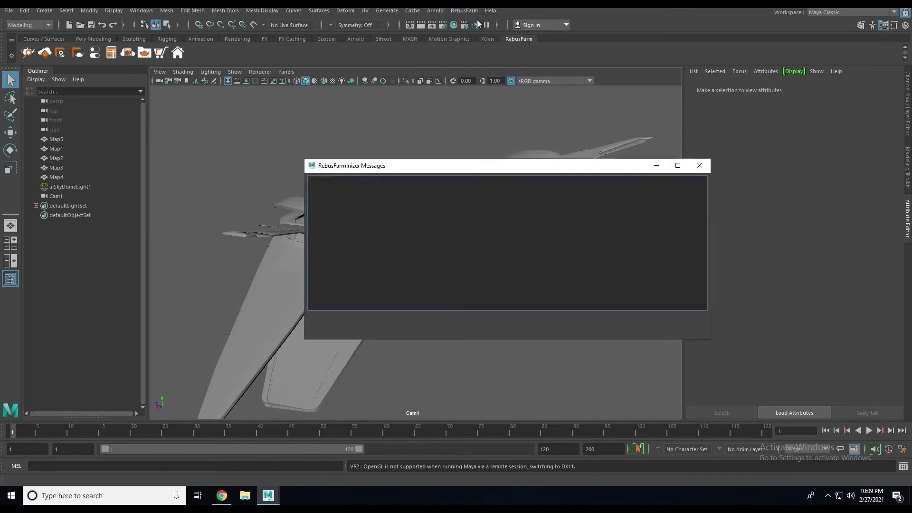
{"action": "left_click", "coordinate": [326, 187]}
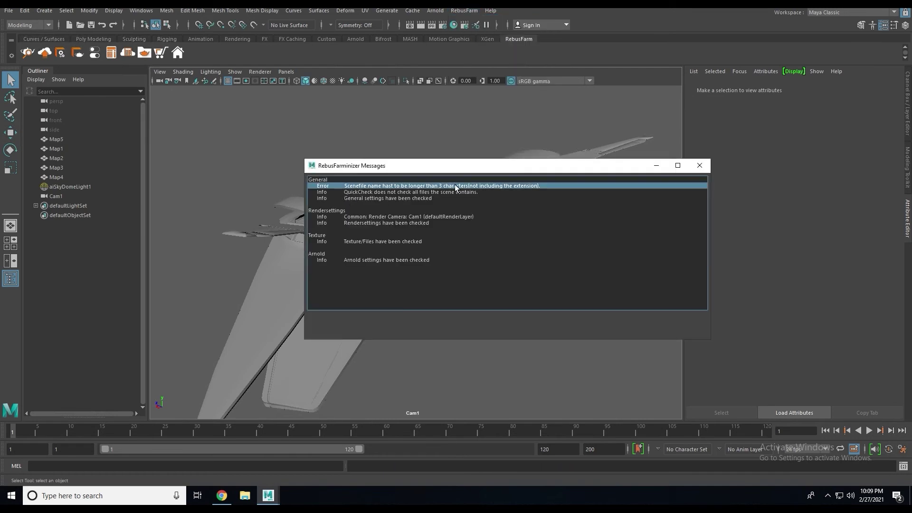
{"action": "left_click", "coordinate": [699, 165]}
Try to submit the 123.mb scene to RebusFarm, inspect the error entry and close the messages window.
{"action": "left_click", "coordinate": [465, 10]}
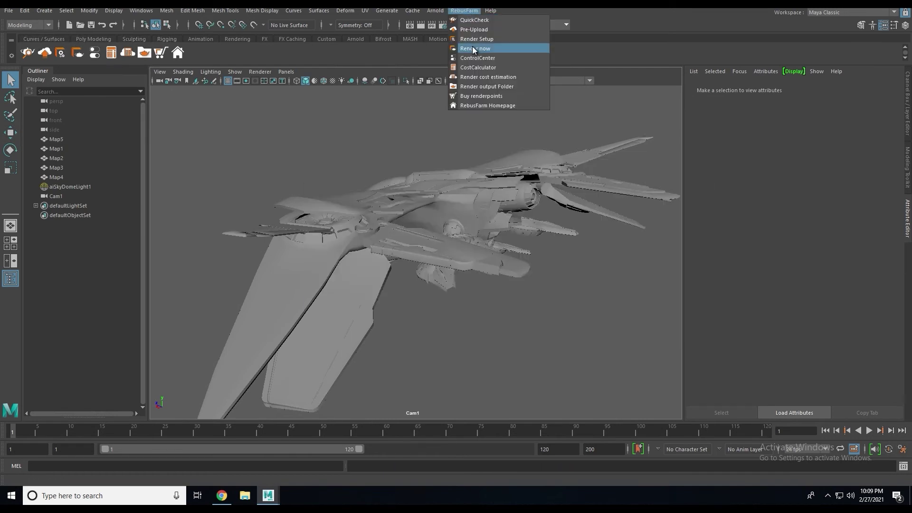
{"action": "left_click", "coordinate": [466, 56]}
{"action": "left_click", "coordinate": [458, 247]}
{"action": "left_click", "coordinate": [331, 185]}
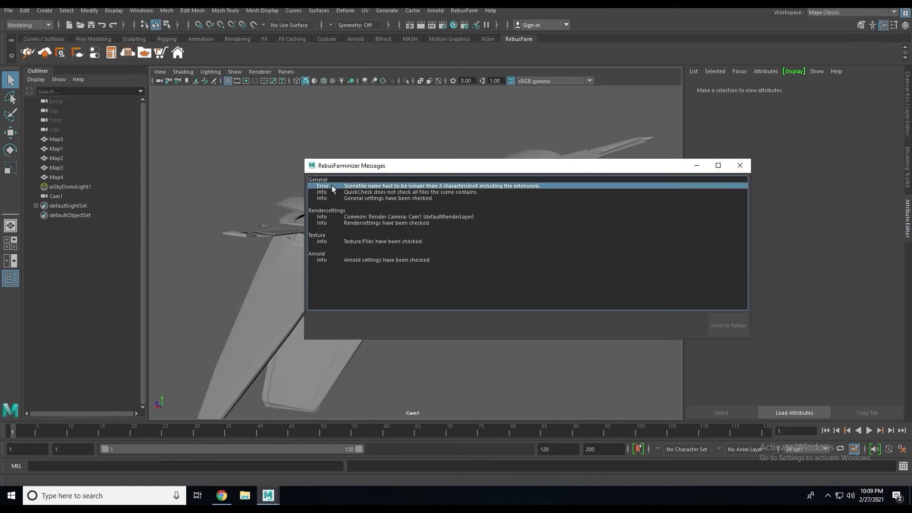
{"action": "left_click", "coordinate": [735, 166]}
Start a new empty scene in Maya without saving the changes to the open one.
{"action": "left_click", "coordinate": [8, 10]}
{"action": "left_click", "coordinate": [22, 28]}
{"action": "left_click", "coordinate": [455, 246]}
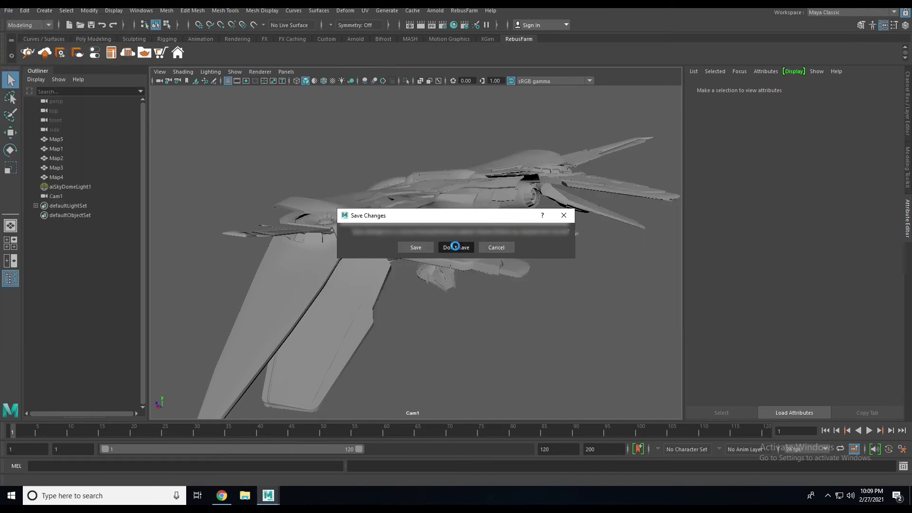
{"action": "left_click", "coordinate": [456, 246]}
Rename the Maya scene file in the project folder as Maya Test A.mb.
{"action": "left_click", "coordinate": [245, 496]}
{"action": "left_click", "coordinate": [233, 173]}
{"action": "left_click", "coordinate": [232, 173]}
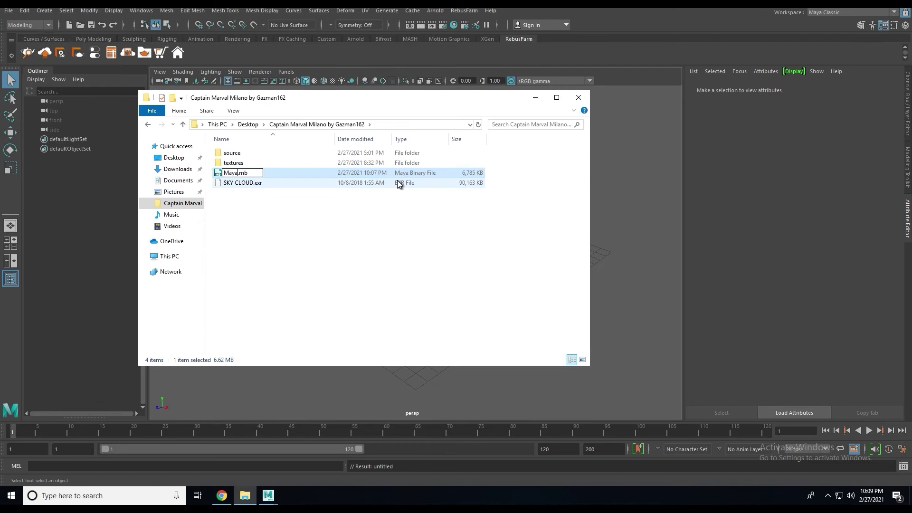
{"action": "type", "text": "Test A"}
{"action": "key", "text": "Return"}
Open the Maya Test A.mb scene from the desktop folder Captain Marval Milano by Gazman162.
{"action": "left_click", "coordinate": [8, 10]}
{"action": "left_click", "coordinate": [23, 37]}
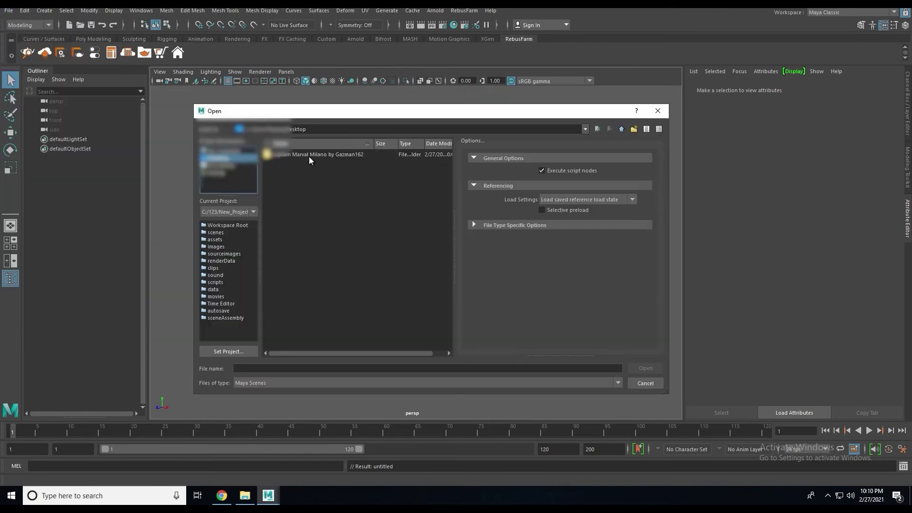
{"action": "double_click", "coordinate": [309, 156]}
{"action": "double_click", "coordinate": [298, 172]}
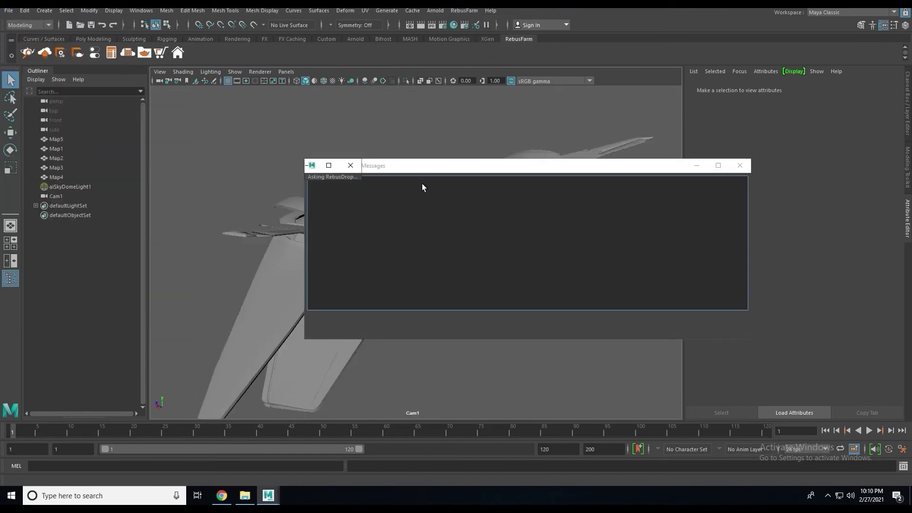
Submit the Maya Test A.mb scene to RebusFarm and start rendering the uploaded job in the ControlCenter.
{"action": "left_click", "coordinate": [740, 166]}
{"action": "left_click", "coordinate": [464, 11]}
{"action": "left_click", "coordinate": [475, 86]}
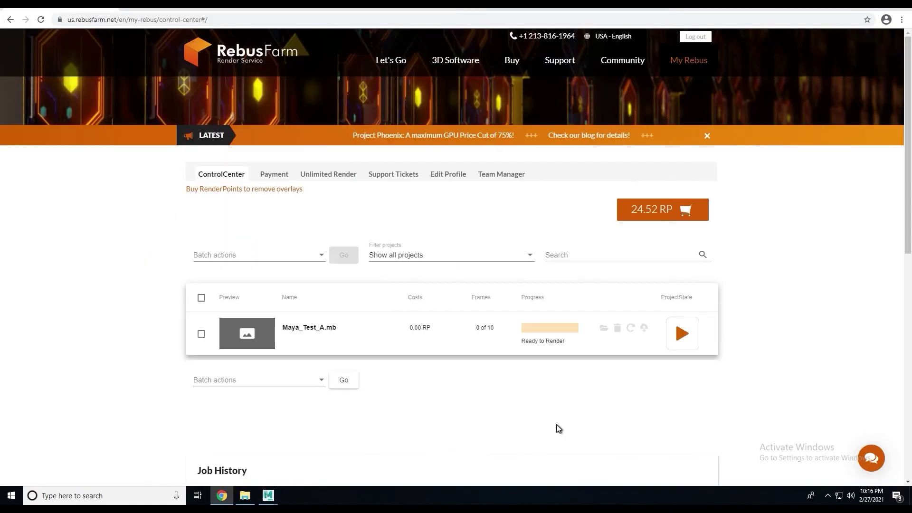
{"action": "left_click", "coordinate": [679, 334]}
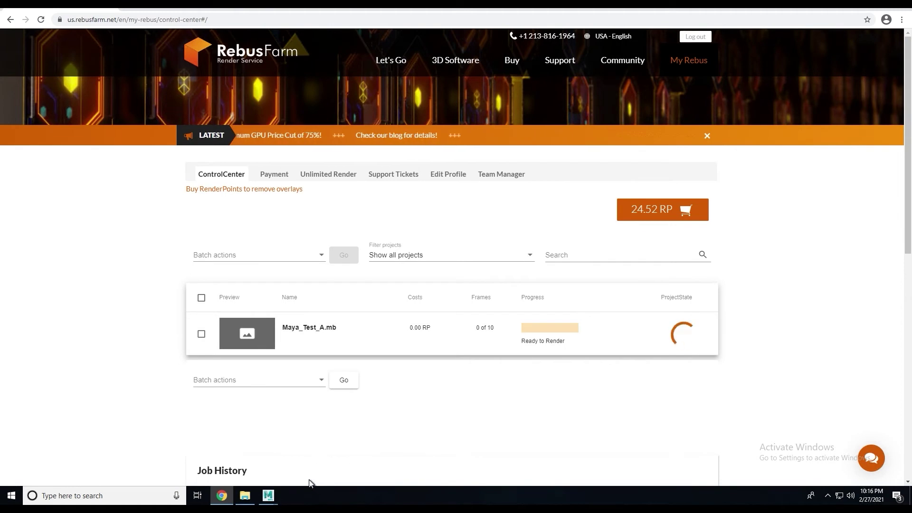
Close the leftover RebusFarm messages window in Maya and return to the ControlCenter, restoring the remote desktop window to a smaller size.
{"action": "mouse_move", "coordinate": [268, 495]}
{"action": "left_click", "coordinate": [283, 462]}
{"action": "left_click", "coordinate": [740, 166]}
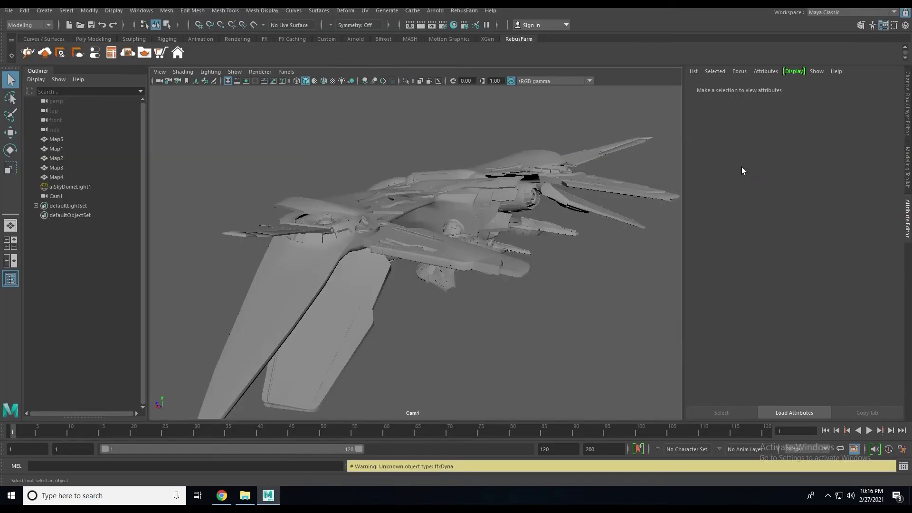
{"action": "left_click", "coordinate": [268, 495]}
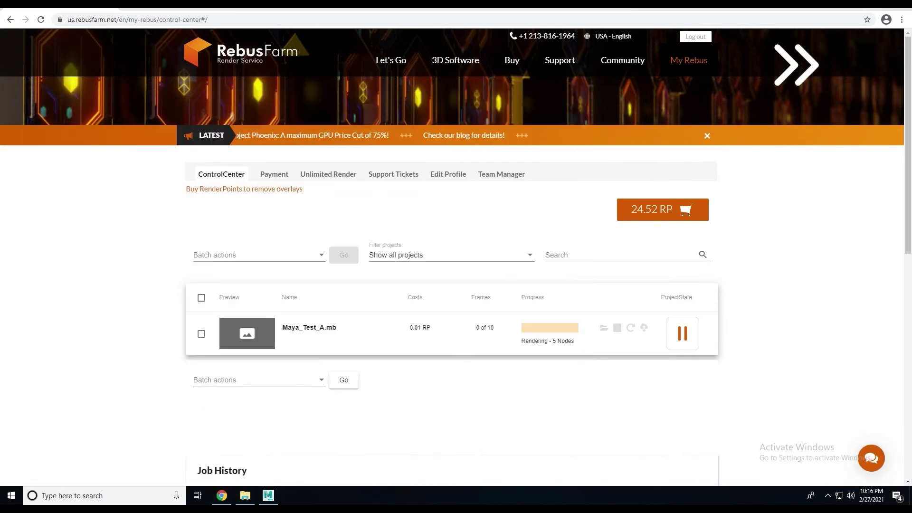
{"action": "left_click", "coordinate": [579, 5]}
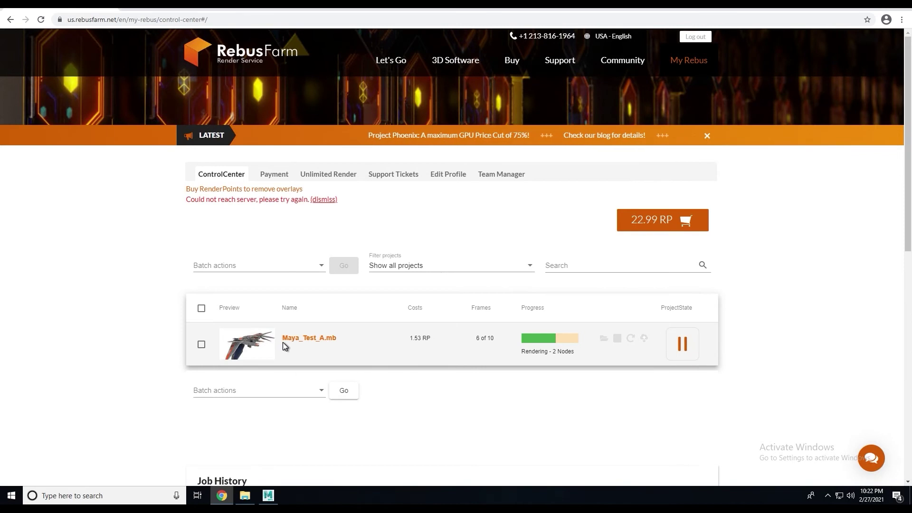
Expand the Maya_Test_A.mb job to check its frame preview, cost and progress, and collapse the details again.
{"action": "left_click", "coordinate": [283, 342]}
{"action": "scroll", "coordinate": [122, 385], "scroll_direction": "down", "scroll_amount": 3}
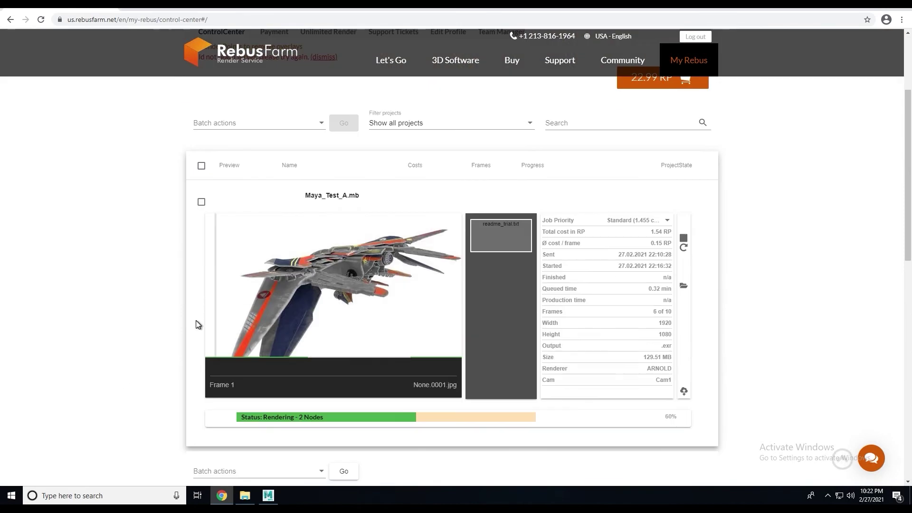
{"action": "mouse_move", "coordinate": [311, 285]}
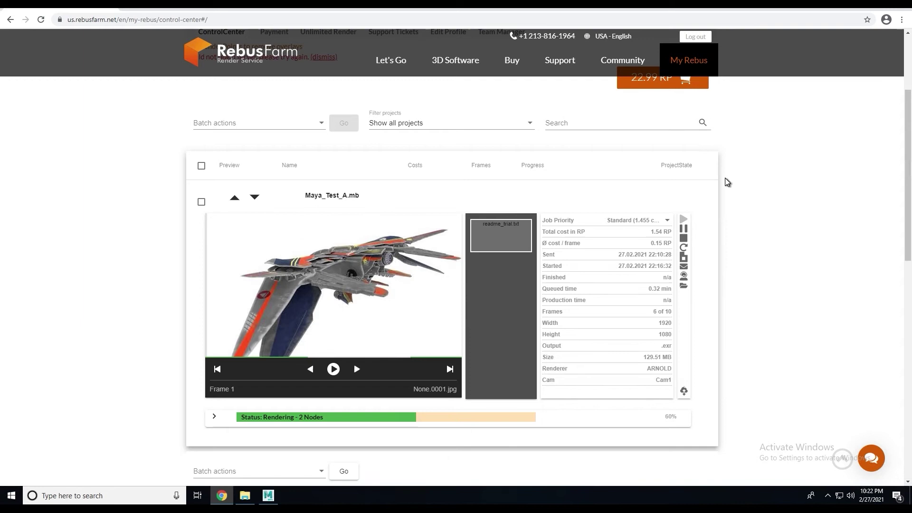
{"action": "left_click", "coordinate": [235, 197]}
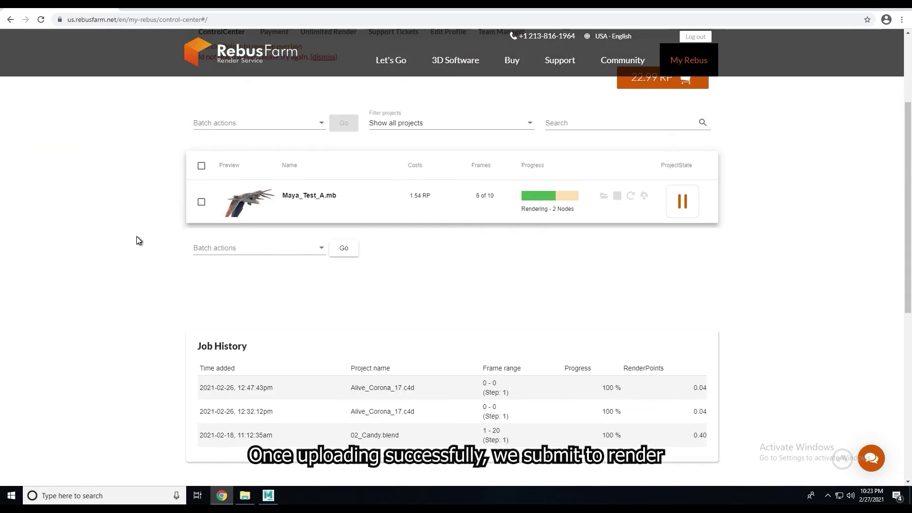
{"action": "scroll", "coordinate": [143, 259], "scroll_direction": "up", "scroll_amount": 3}
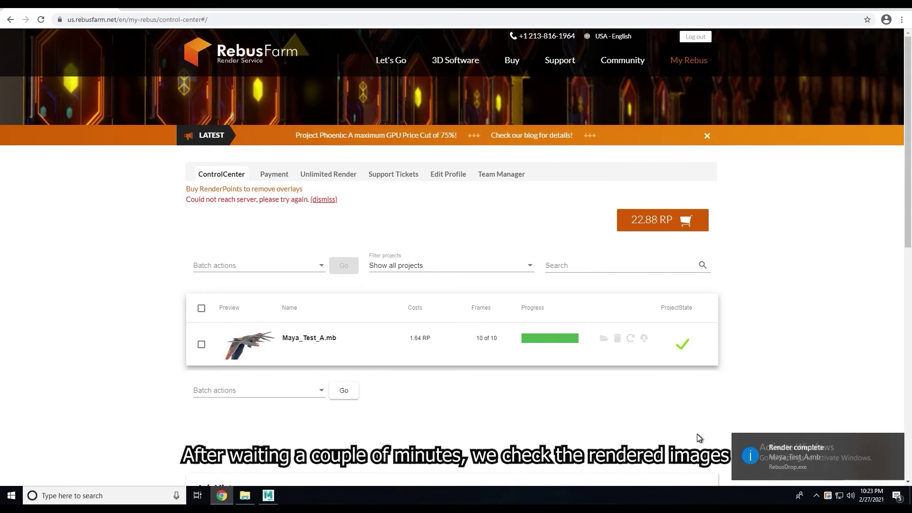
Open the downloaded renders folder through RebusDrop, view the frame None.0001.jpg and close the image.
{"action": "left_click", "coordinate": [828, 495]}
{"action": "double_click", "coordinate": [828, 457]}
{"action": "double_click", "coordinate": [313, 175]}
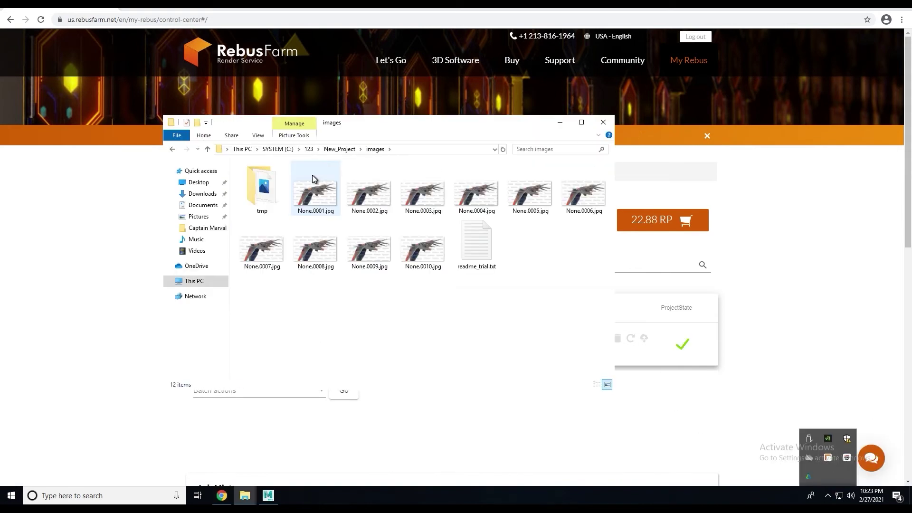
{"action": "left_click", "coordinate": [429, 254]}
{"action": "left_click", "coordinate": [323, 202], "text": "shift"}
{"action": "double_click", "coordinate": [324, 196]}
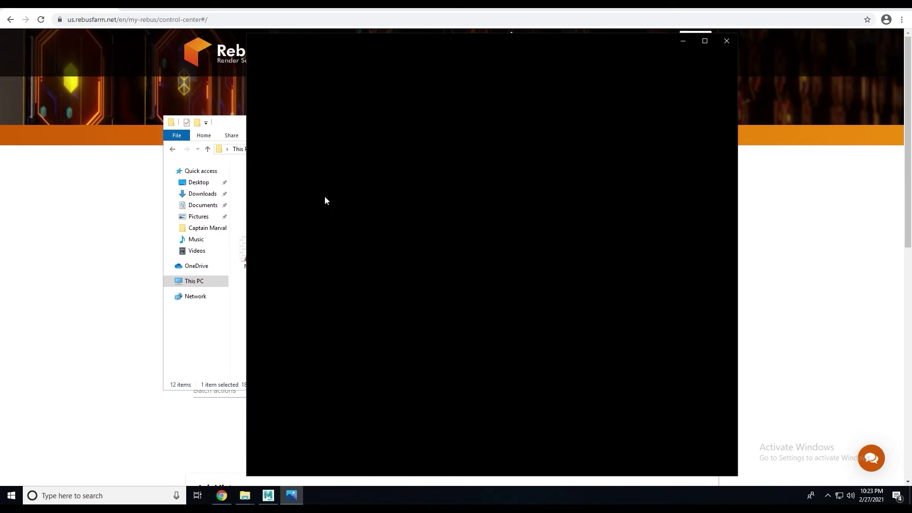
{"action": "left_click", "coordinate": [726, 41]}
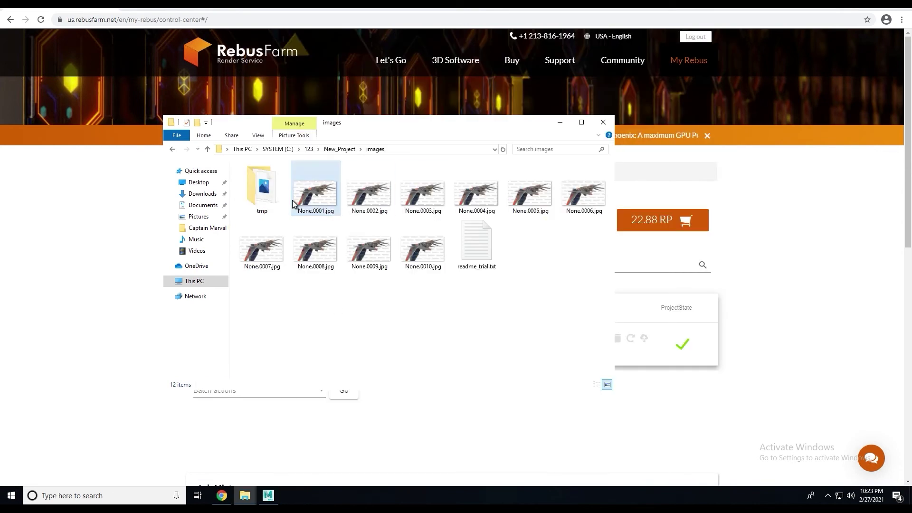
View the local render 1_1_0001.jpg from the tmp folder and close it.
{"action": "double_click", "coordinate": [275, 185]}
{"action": "double_click", "coordinate": [275, 185]}
{"action": "left_click_drag", "start_coordinate": [656, 45], "coordinate": [440, 31]}
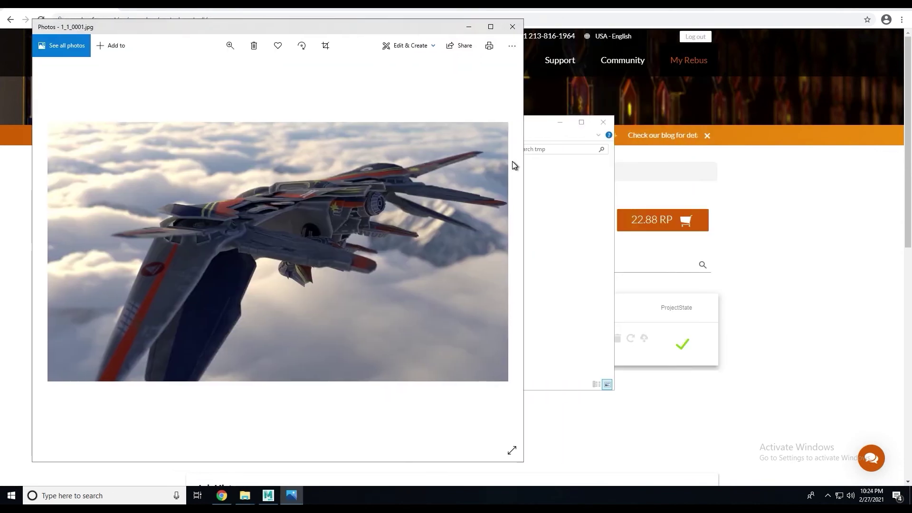
{"action": "left_click", "coordinate": [511, 27]}
Compare the local render 1_1_0001.jpg side by side with the RebusFarm frame None.0002.jpg.
{"action": "left_click", "coordinate": [375, 152]}
{"action": "left_click", "coordinate": [312, 201]}
{"action": "double_click", "coordinate": [267, 189]}
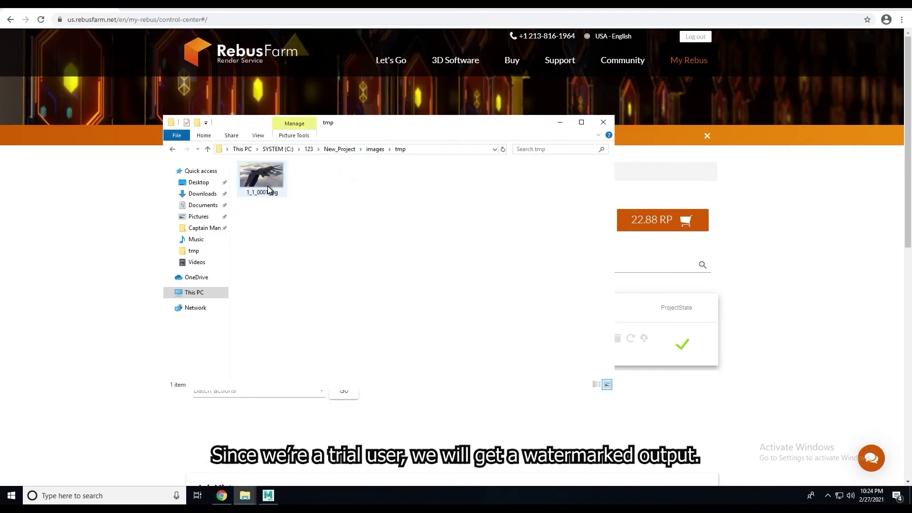
{"action": "double_click", "coordinate": [266, 189]}
{"action": "left_click_drag", "start_coordinate": [153, 29], "coordinate": [120, 48]}
{"action": "key", "text": "super+Left"}
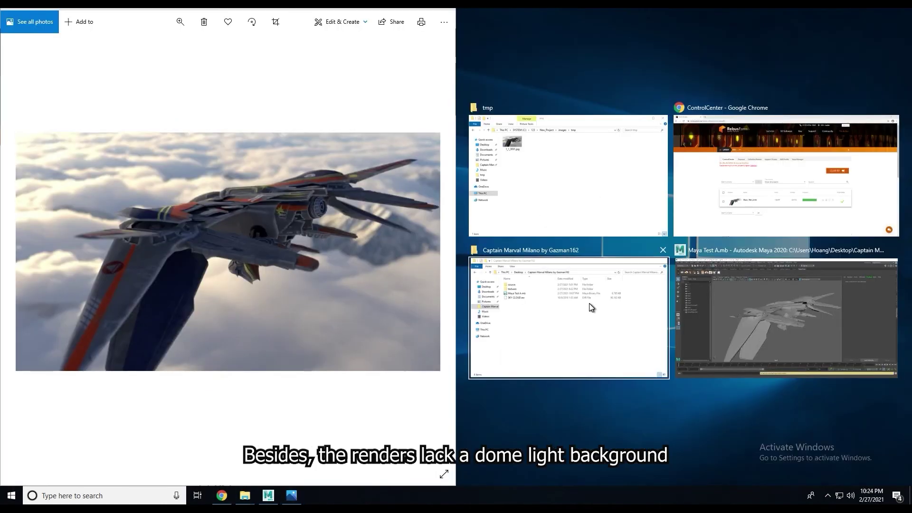
{"action": "left_click", "coordinate": [592, 173]}
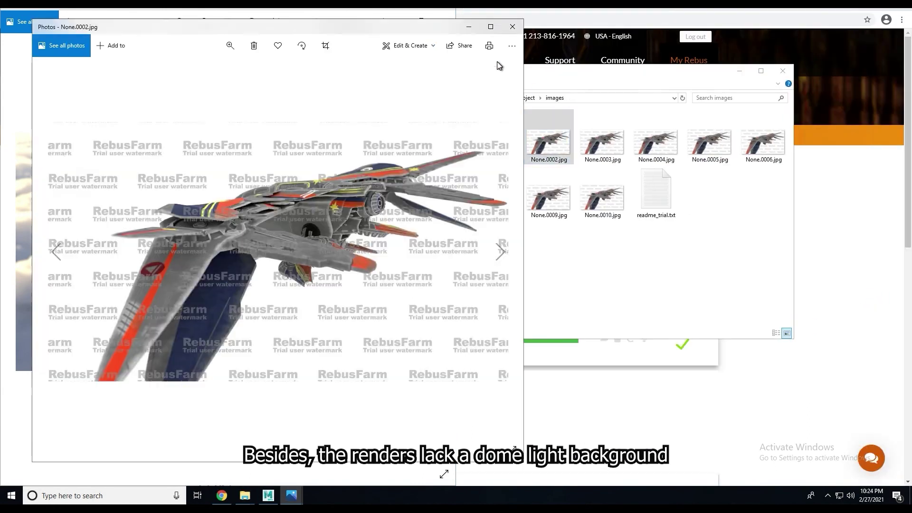
{"action": "key", "text": "super+Right"}
{"action": "left_click", "coordinate": [357, 96]}
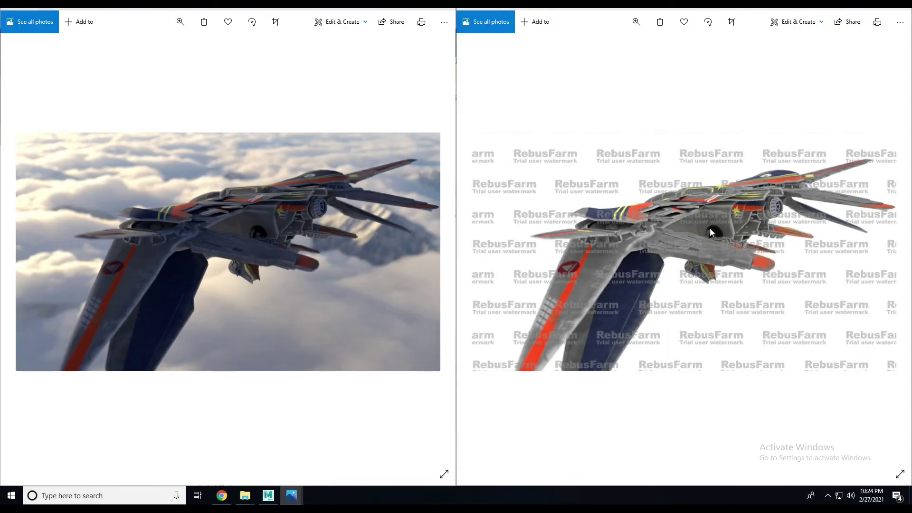
Close both compared images and open readme_trial.txt from the images folder.
{"action": "left_click", "coordinate": [901, 10]}
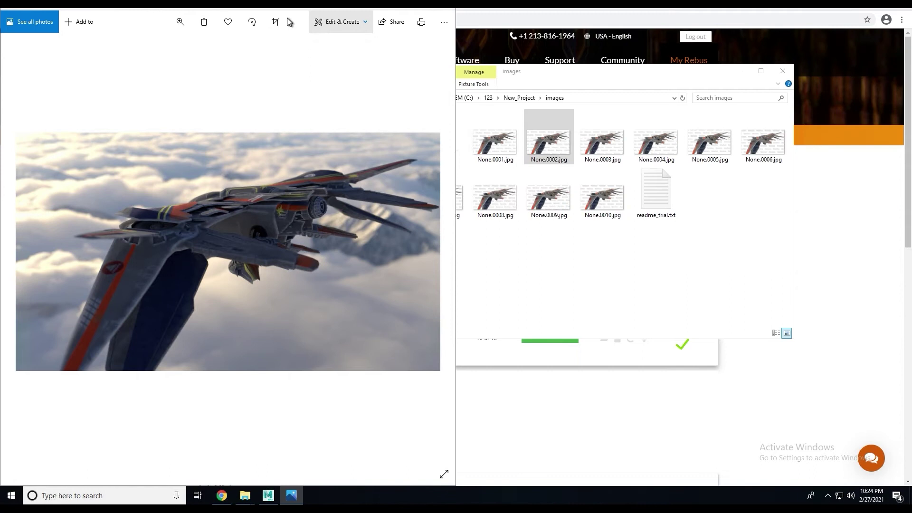
{"action": "left_click_drag", "start_coordinate": [264, 8], "coordinate": [277, 42]}
{"action": "left_click", "coordinate": [472, 39]}
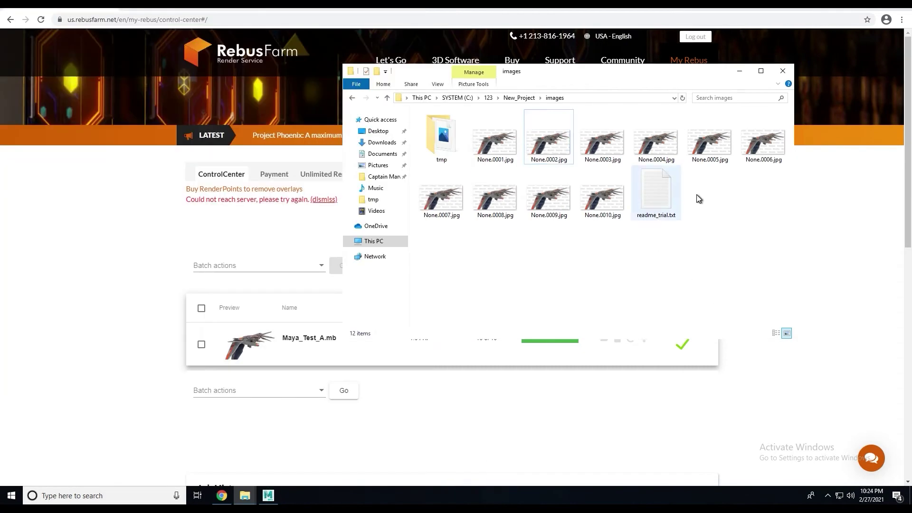
{"action": "double_click", "coordinate": [656, 190]}
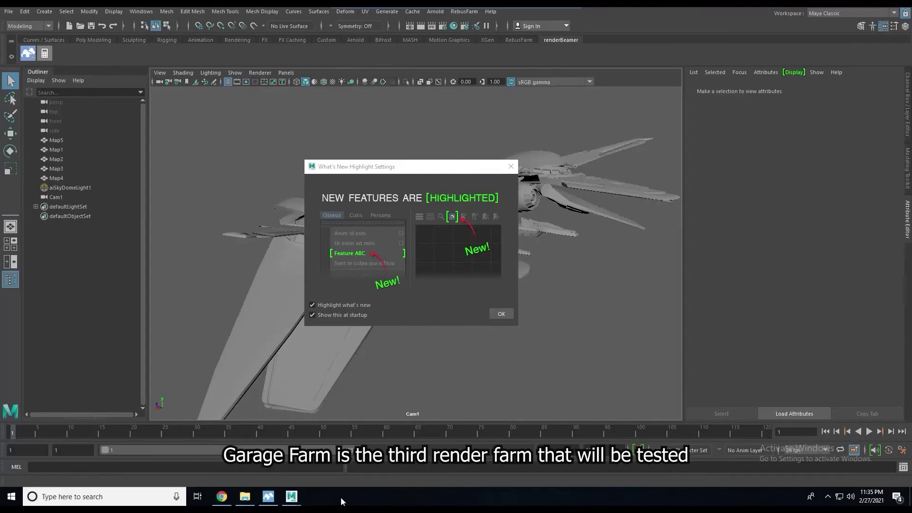
Dismiss Maya's What's New dialog, bring up the renderBeamer window and log in to the GarageFarm.NET web app in Chrome.
{"action": "left_click", "coordinate": [501, 315]}
{"action": "left_click", "coordinate": [268, 496]}
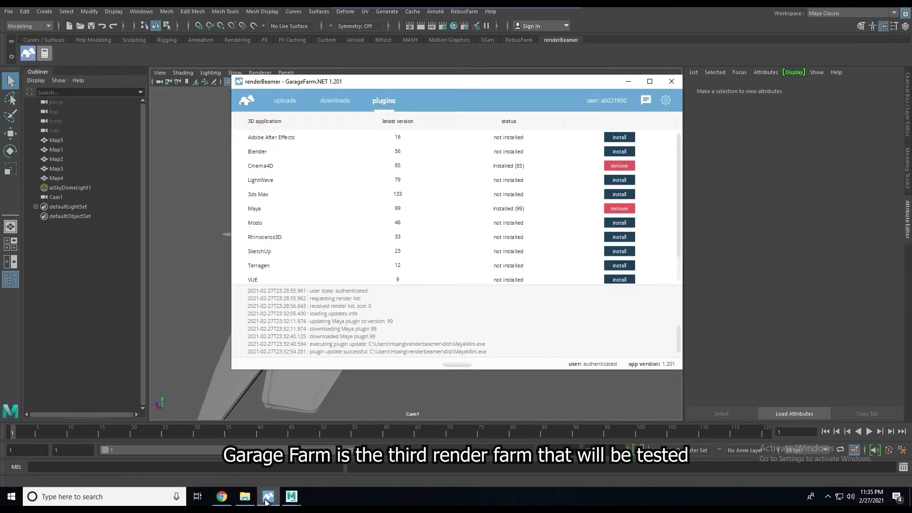
{"action": "left_click", "coordinate": [221, 497]}
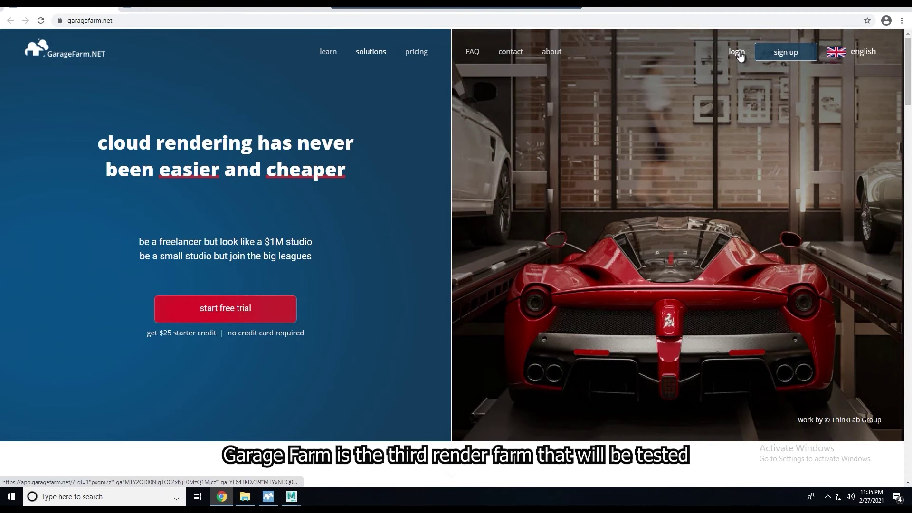
{"action": "left_click", "coordinate": [739, 53]}
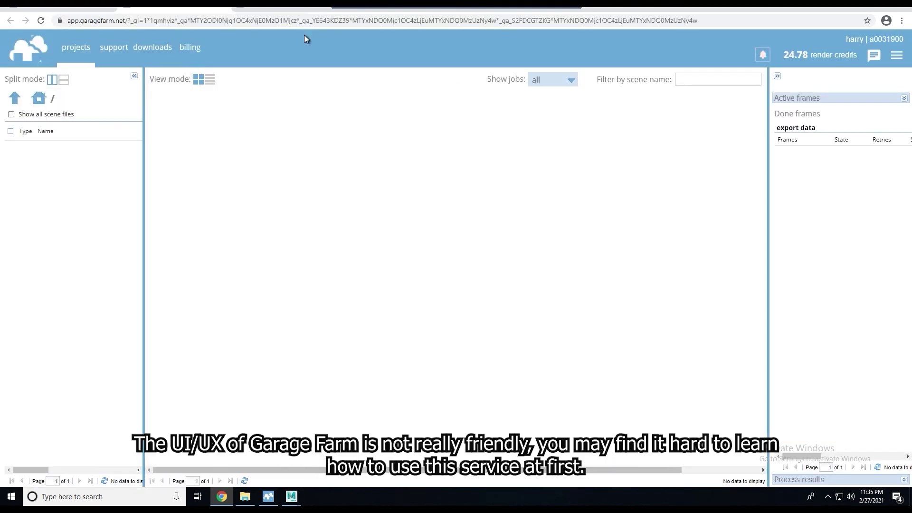
Check the Maya plugin's installation status in the renderBeamer window and switch to the Maya scene.
{"action": "right_click", "coordinate": [300, 8]}
{"action": "left_click", "coordinate": [327, 98]}
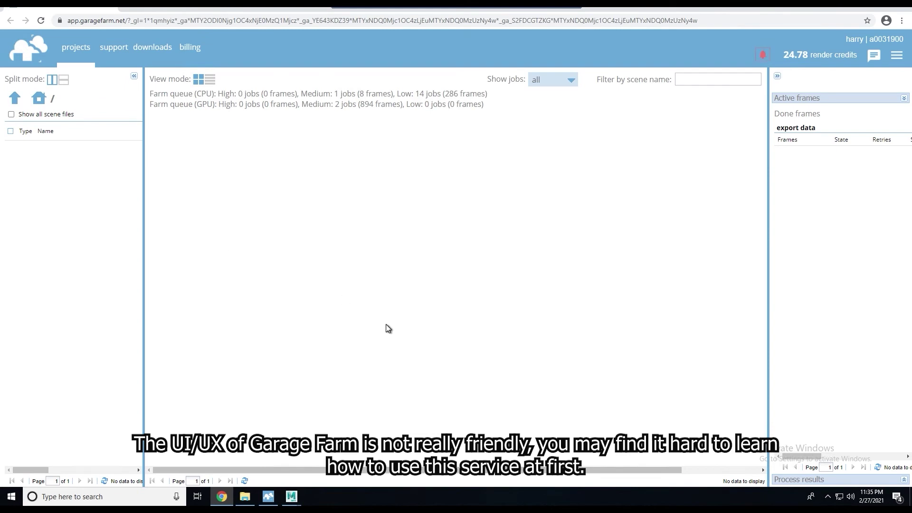
{"action": "left_click", "coordinate": [269, 496]}
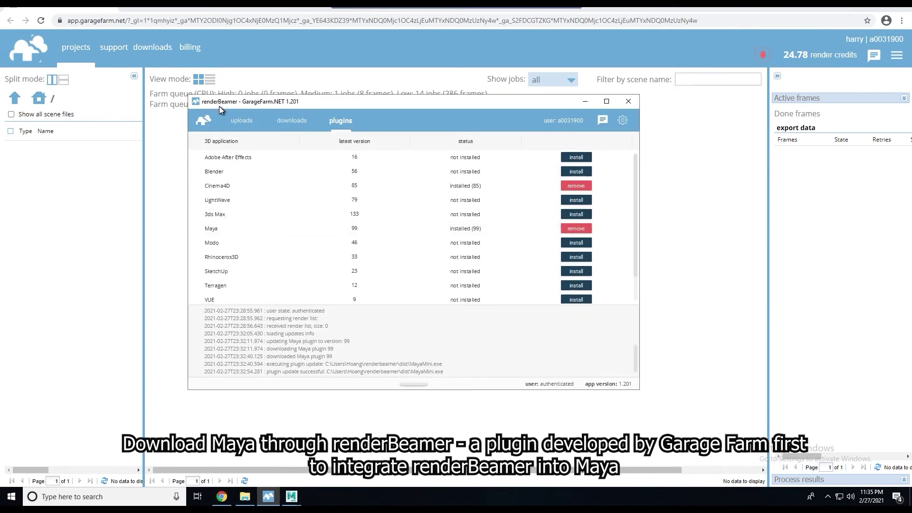
{"action": "left_click", "coordinate": [636, 121]}
{"action": "mouse_move", "coordinate": [292, 496]}
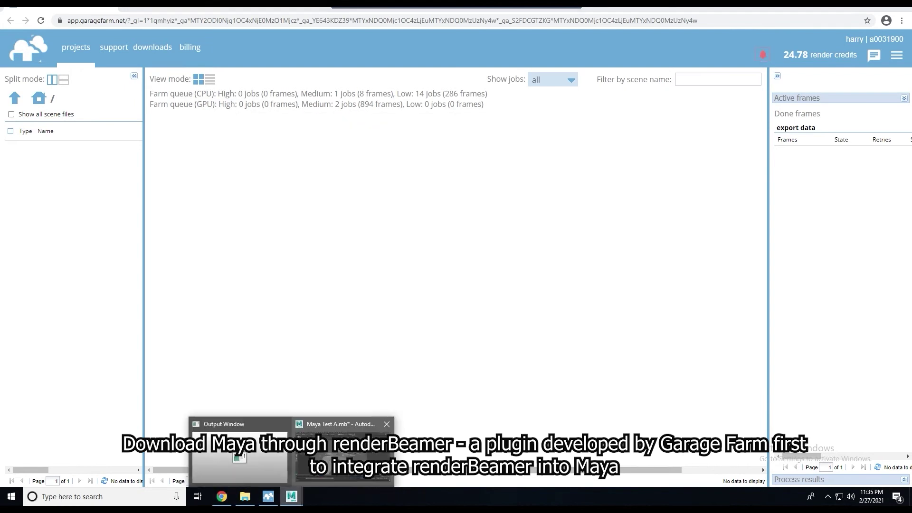
{"action": "left_click", "coordinate": [331, 435]}
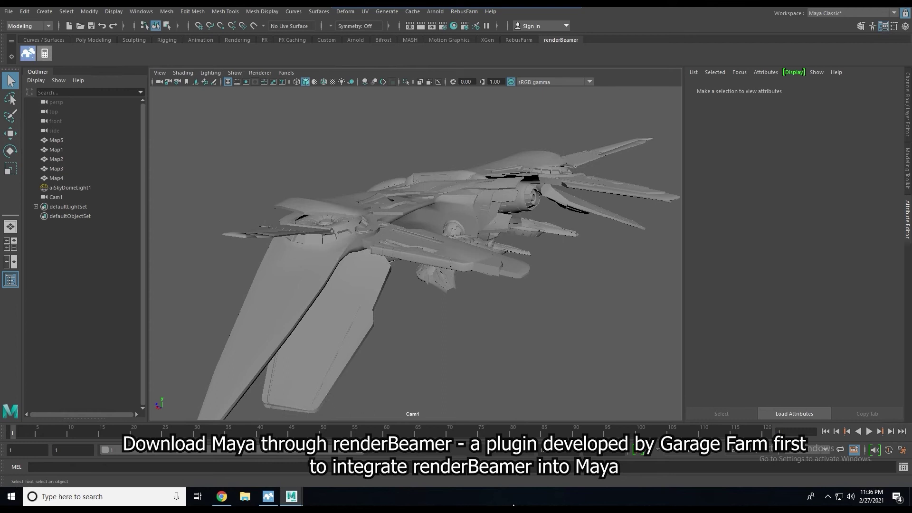
Try to launch the renderBeamer plugin in Maya twice, checking the desktop renderBeamer window between attempts.
{"action": "left_click", "coordinate": [28, 56]}
{"action": "left_click", "coordinate": [455, 256]}
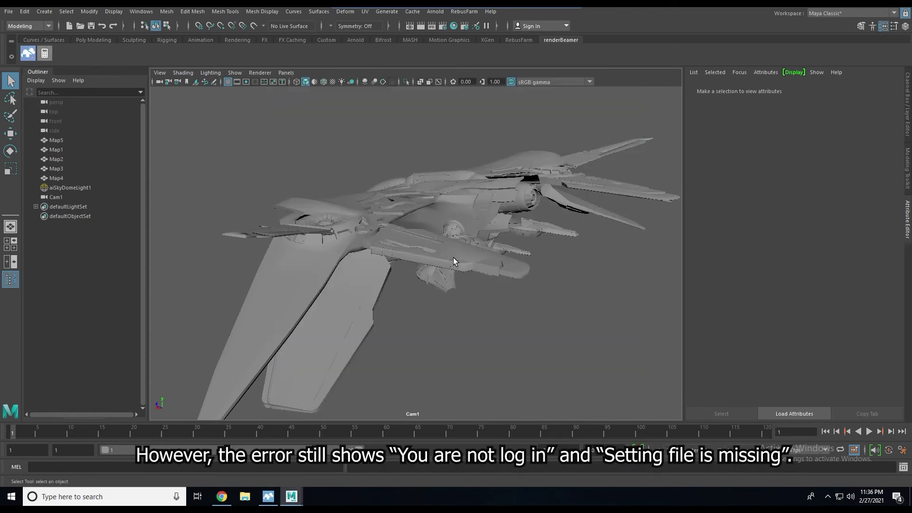
{"action": "left_click", "coordinate": [828, 495]}
{"action": "left_click", "coordinate": [847, 460]}
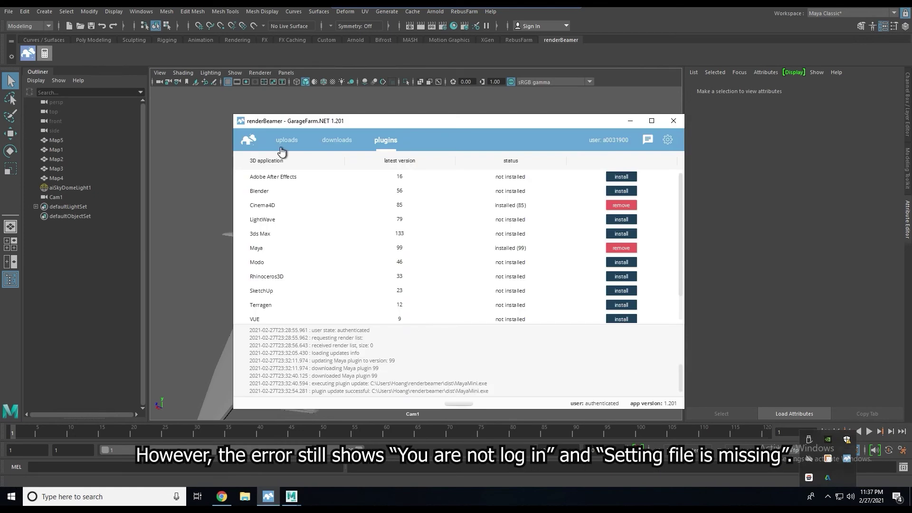
{"action": "left_click", "coordinate": [630, 121]}
{"action": "left_click", "coordinate": [28, 54]}
{"action": "left_click", "coordinate": [456, 257]}
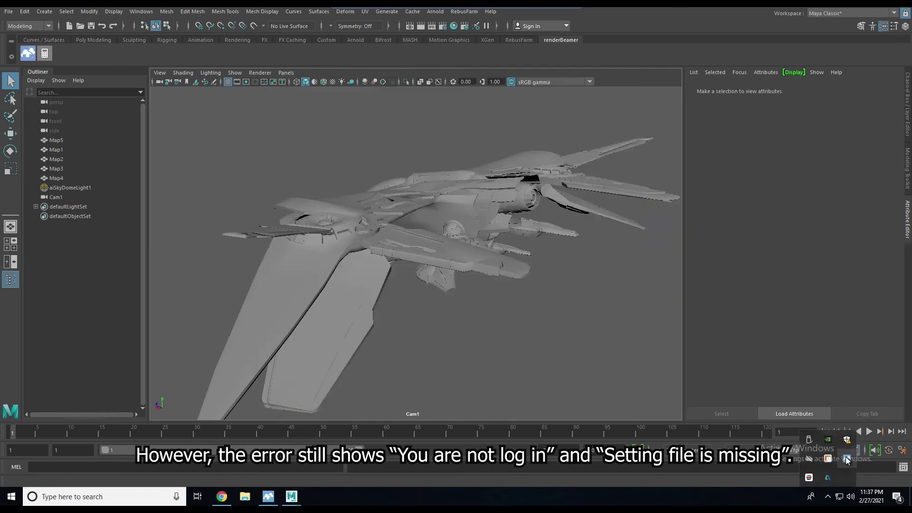
{"action": "left_click", "coordinate": [447, 249]}
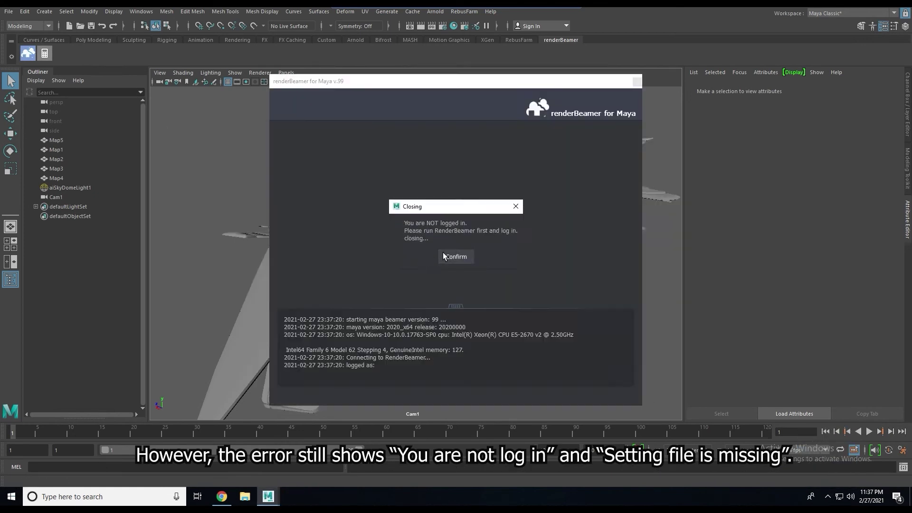
Start the renderBeamer desktop application again and upload the Captain Marval Milano project folder as a directory.
{"action": "left_click", "coordinate": [12, 496]}
{"action": "scroll", "coordinate": [105, 367], "scroll_direction": "down", "scroll_amount": 5}
{"action": "left_click", "coordinate": [58, 295]}
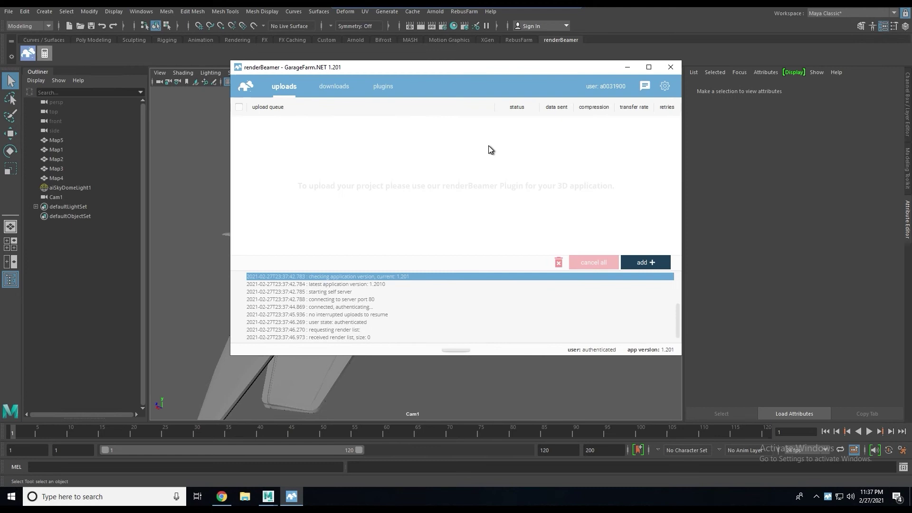
{"action": "left_click", "coordinate": [646, 262]}
{"action": "left_click", "coordinate": [649, 291]}
{"action": "left_click", "coordinate": [492, 265]}
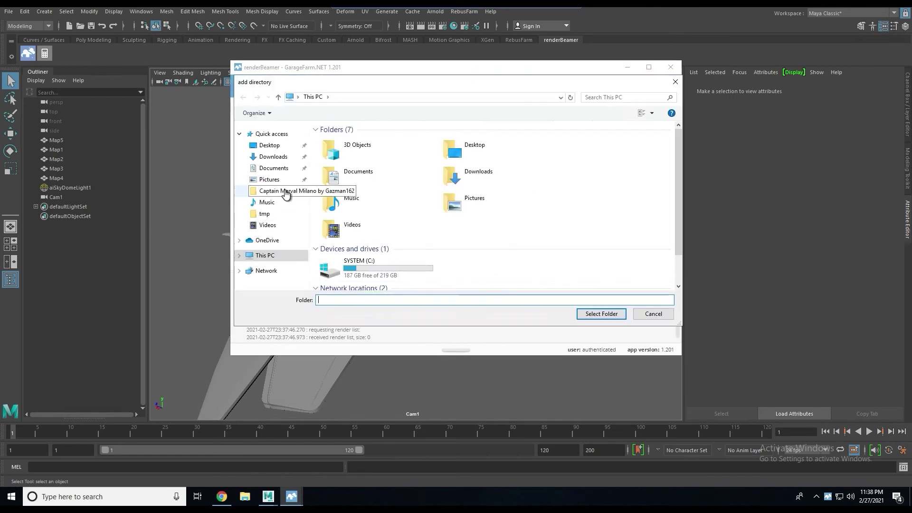
{"action": "left_click", "coordinate": [273, 188]}
{"action": "left_click", "coordinate": [599, 314]}
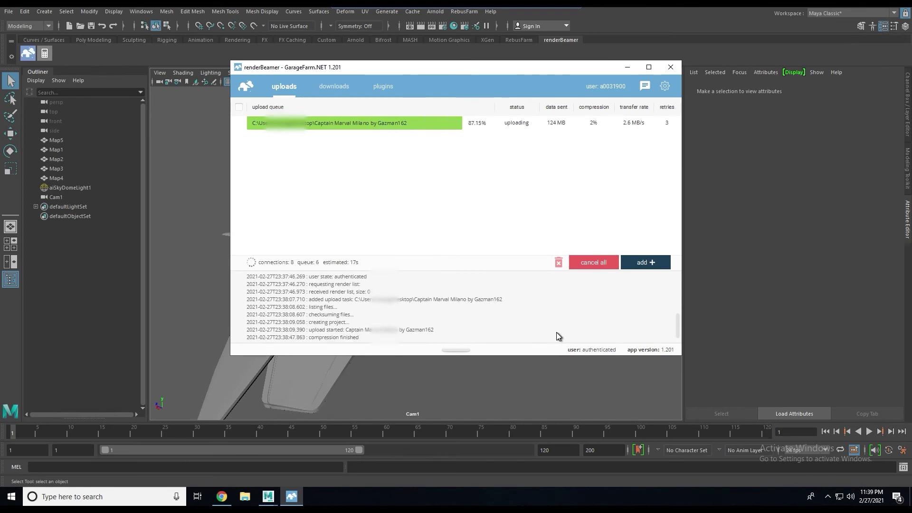
Try launching the renderBeamer plugin in Maya with the project folder uploaded, and dismiss its closing dialog.
{"action": "left_click", "coordinate": [28, 53]}
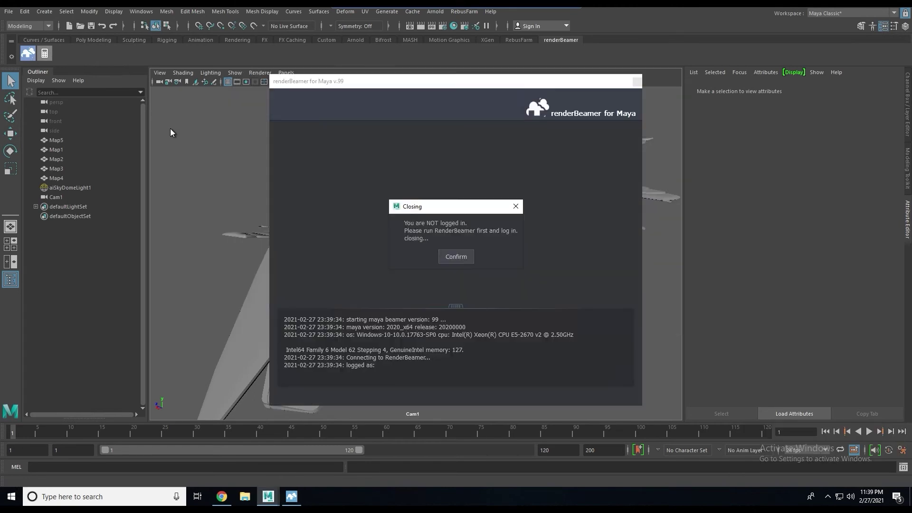
{"action": "left_click", "coordinate": [456, 257]}
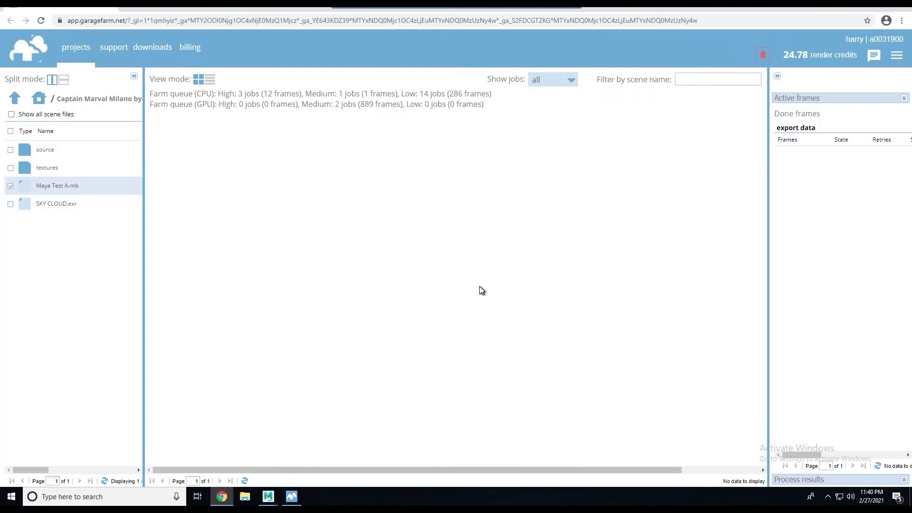
Open the render job settings for Maya Test A.mb in the GarageFarm web app, read the message and dismiss it.
{"action": "double_click", "coordinate": [89, 193]}
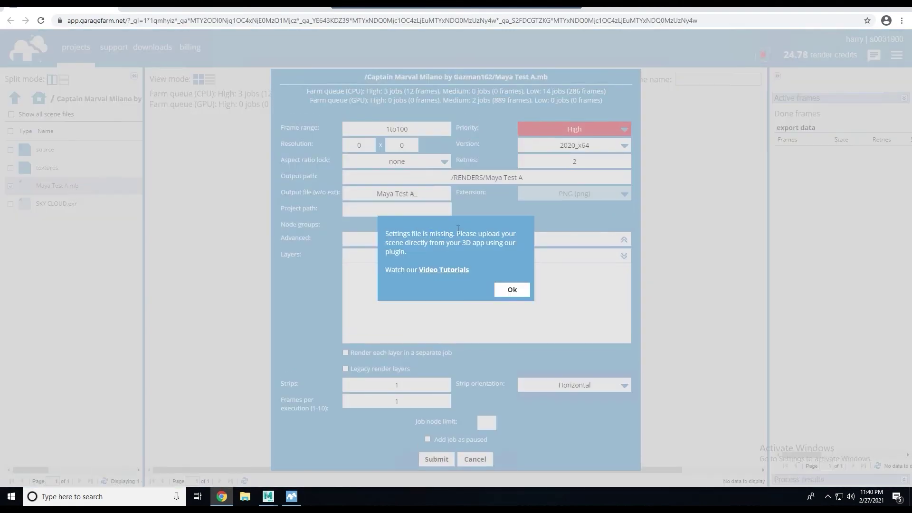
{"action": "left_click_drag", "start_coordinate": [458, 229], "coordinate": [504, 244]}
{"action": "left_click_drag", "start_coordinate": [429, 243], "coordinate": [481, 245]}
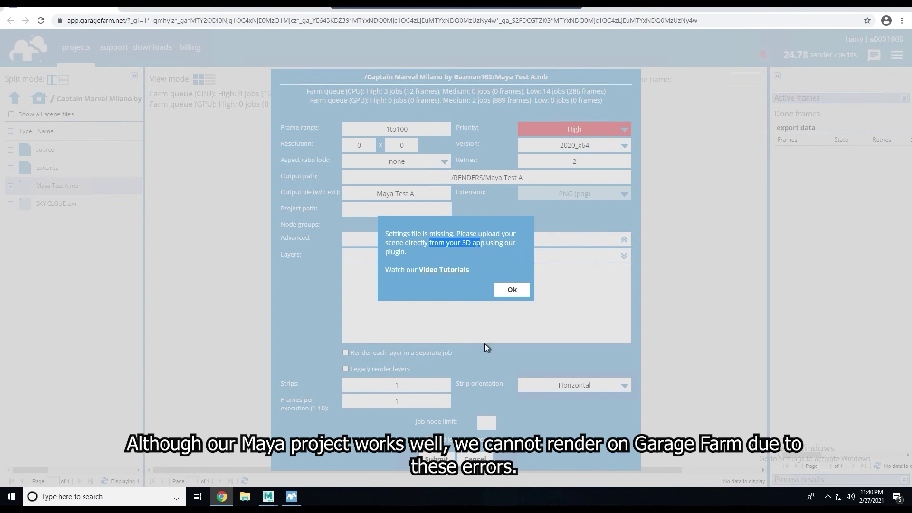
{"action": "left_click", "coordinate": [512, 289]}
Return to Maya to retry the renderBeamer plugin, and check the downloads and plugins pages in renderBeamer.
{"action": "left_click", "coordinate": [268, 497]}
{"action": "left_click", "coordinate": [294, 456]}
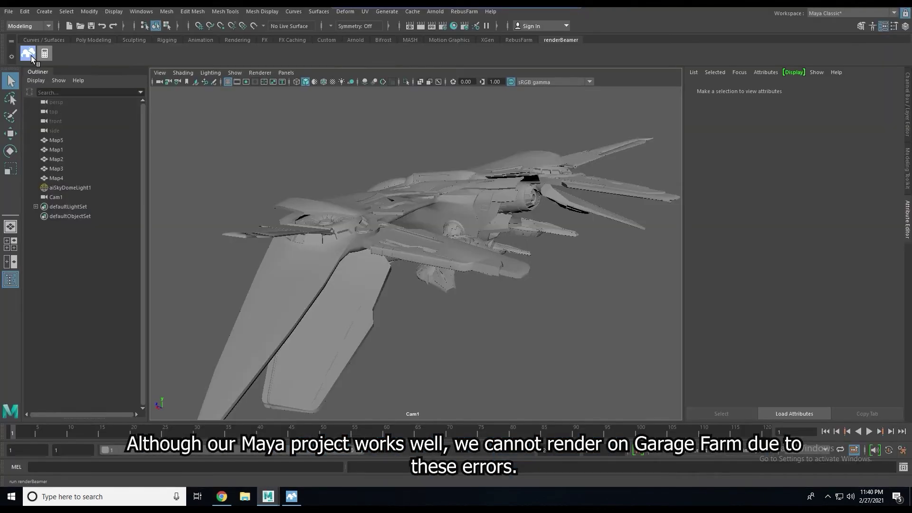
{"action": "left_click", "coordinate": [29, 54]}
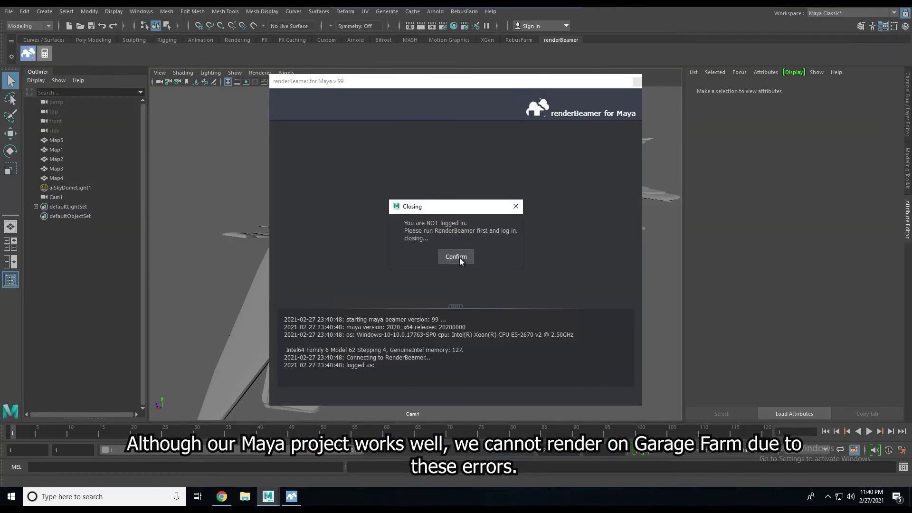
{"action": "left_click", "coordinate": [456, 257]}
{"action": "left_click", "coordinate": [334, 86]}
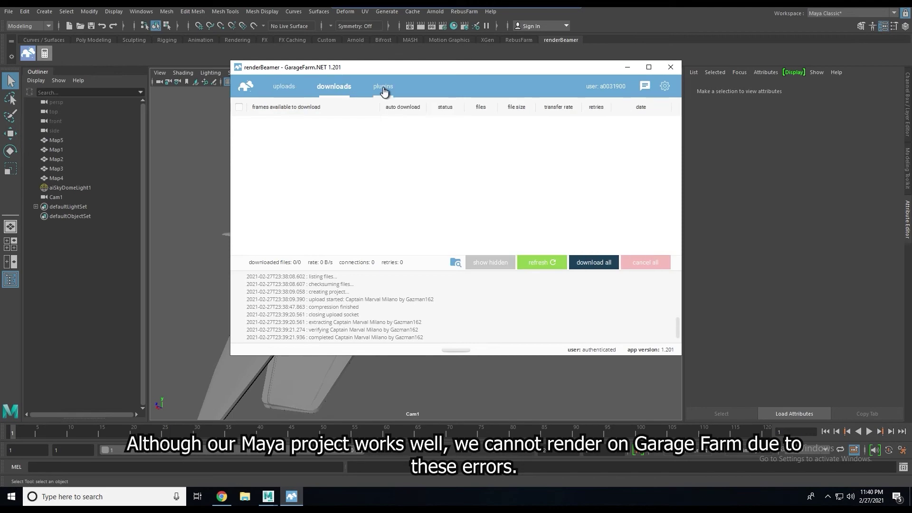
{"action": "left_click", "coordinate": [383, 87]}
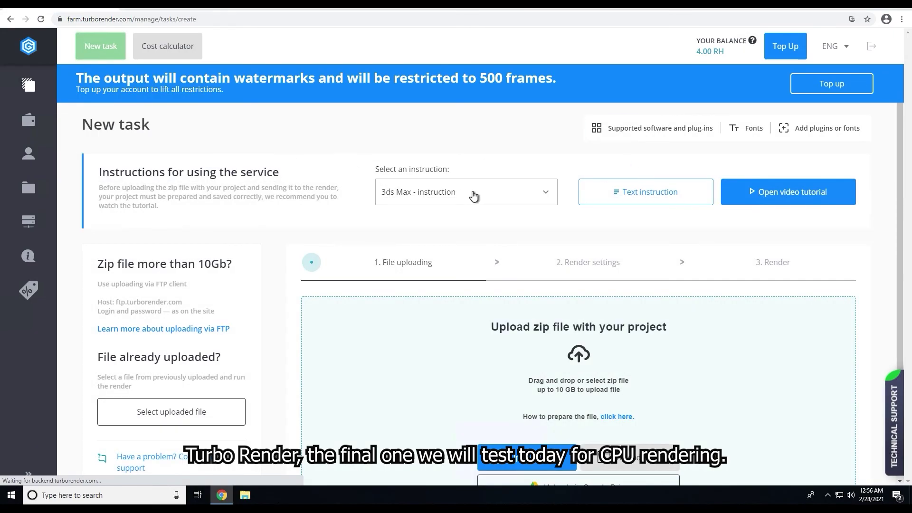
On TurboRender's new task page in Chrome, select the Maya instruction.
{"action": "left_click", "coordinate": [473, 193]}
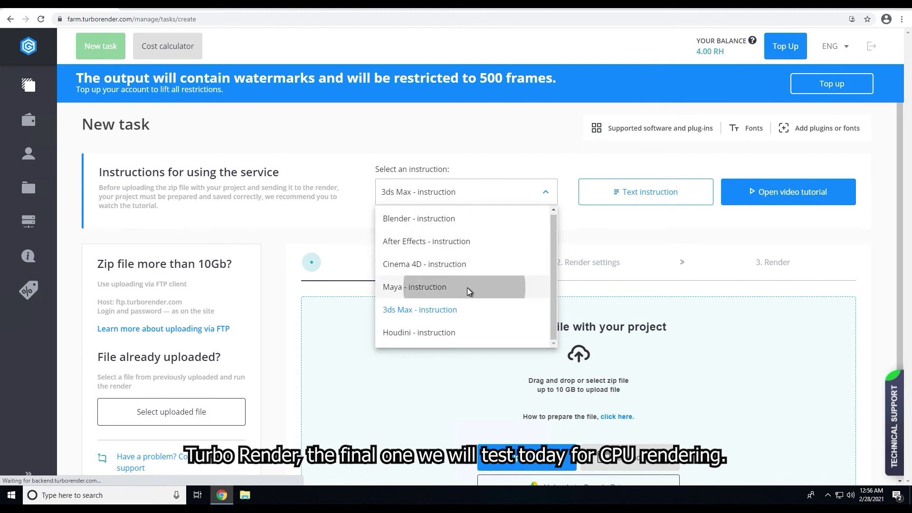
{"action": "left_click", "coordinate": [468, 290]}
Compress the Captain Marval Milano folder on the Desktop with 7-Zip and upload the archive to the new task.
{"action": "scroll", "coordinate": [468, 290], "scroll_direction": "down", "scroll_amount": 1}
{"action": "left_click", "coordinate": [527, 391]}
{"action": "left_click", "coordinate": [71, 110]}
{"action": "left_click", "coordinate": [113, 17]}
{"action": "right_click", "coordinate": [128, 62]}
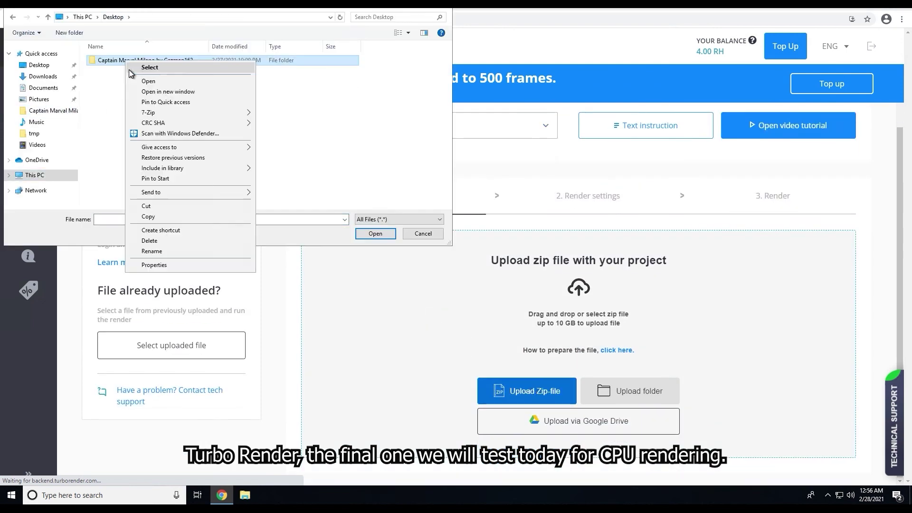
{"action": "mouse_move", "coordinate": [148, 112]}
{"action": "left_click", "coordinate": [322, 156]}
{"action": "double_click", "coordinate": [190, 70]}
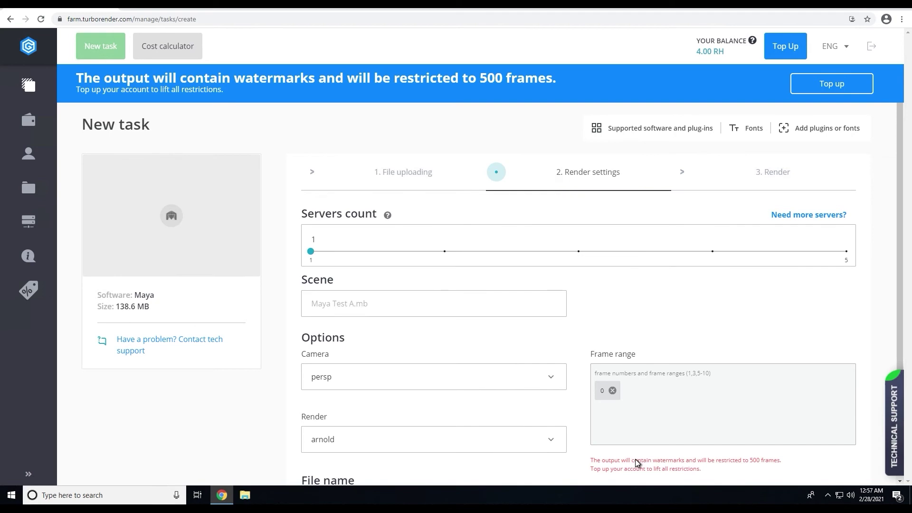
Set the render task's frame range to 0-10.
{"action": "scroll", "coordinate": [638, 463], "scroll_direction": "down", "scroll_amount": 3}
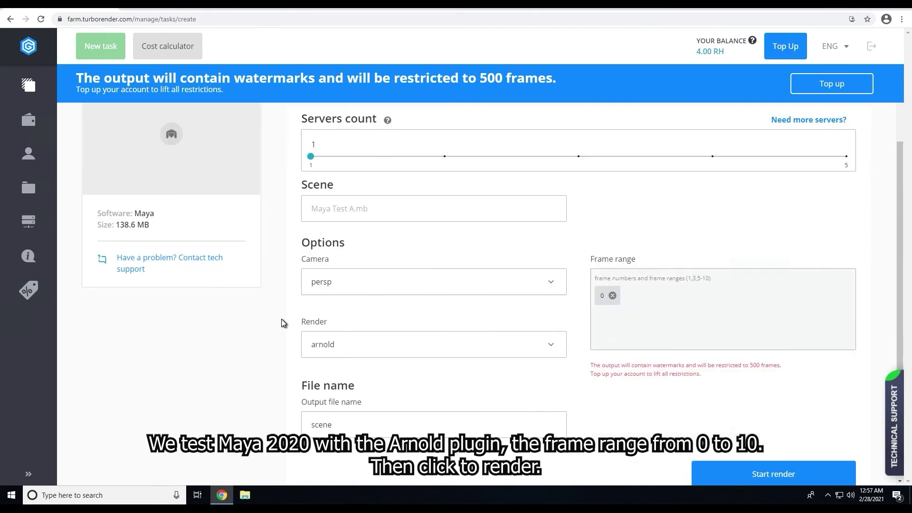
{"action": "key", "text": "Return"}
{"action": "left_click", "coordinate": [612, 259]}
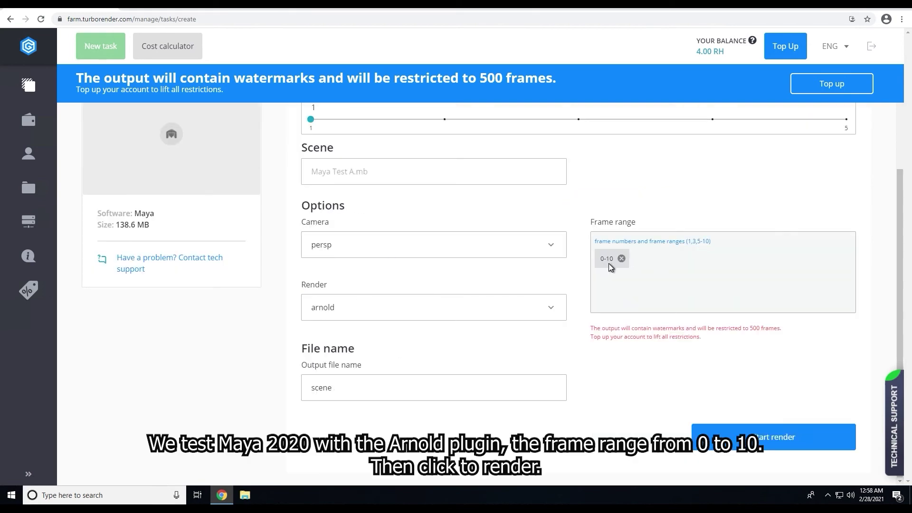
Keep arnold as the renderer and set the render camera to Cam1.
{"action": "left_click", "coordinate": [349, 309]}
{"action": "left_click", "coordinate": [236, 327]}
{"action": "scroll", "coordinate": [351, 361], "scroll_direction": "up", "scroll_amount": 2}
{"action": "left_click", "coordinate": [365, 339]}
{"action": "left_click", "coordinate": [378, 321]}
{"action": "left_click", "coordinate": [374, 347]}
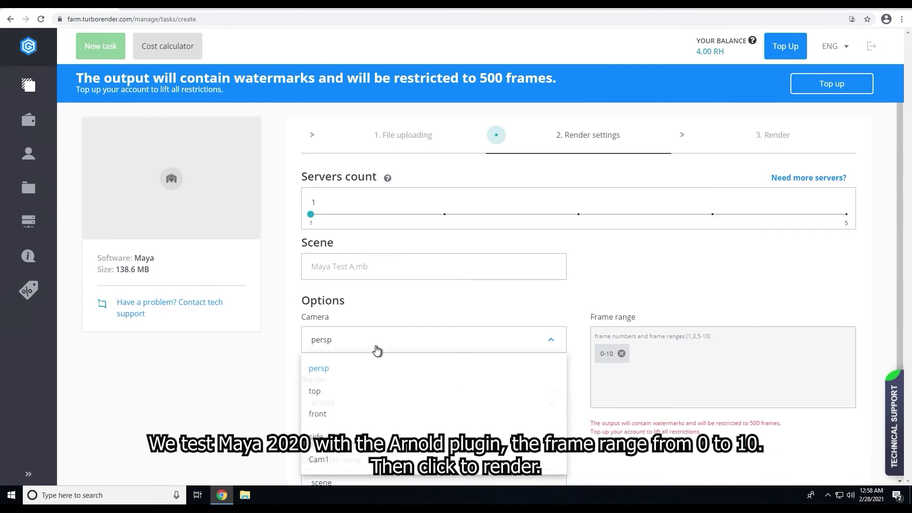
{"action": "left_click", "coordinate": [328, 459]}
Review the render settings, start the render of Maya Test A.mb and skip the balance top-up offer.
{"action": "scroll", "coordinate": [371, 308], "scroll_direction": "up", "scroll_amount": 1}
{"action": "scroll", "coordinate": [845, 318], "scroll_direction": "down", "scroll_amount": 3}
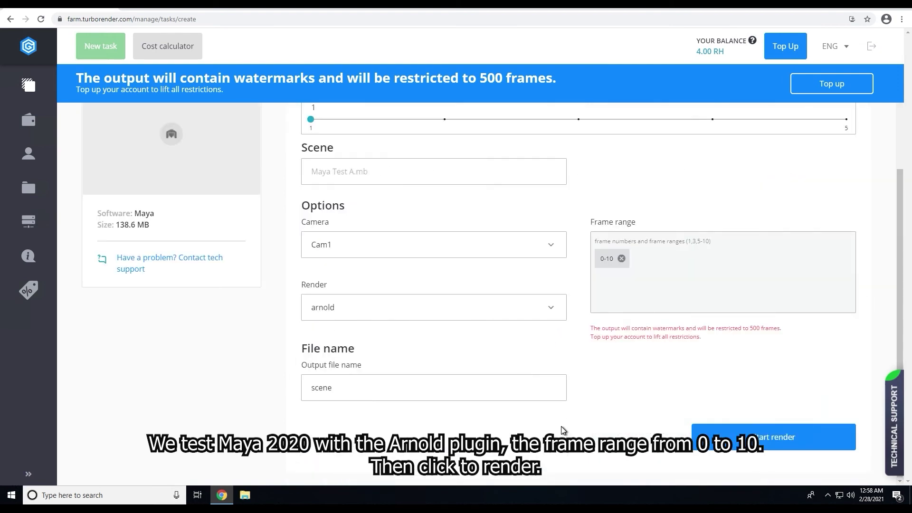
{"action": "scroll", "coordinate": [618, 431], "scroll_direction": "up", "scroll_amount": 3}
{"action": "scroll", "coordinate": [766, 383], "scroll_direction": "down", "scroll_amount": 3}
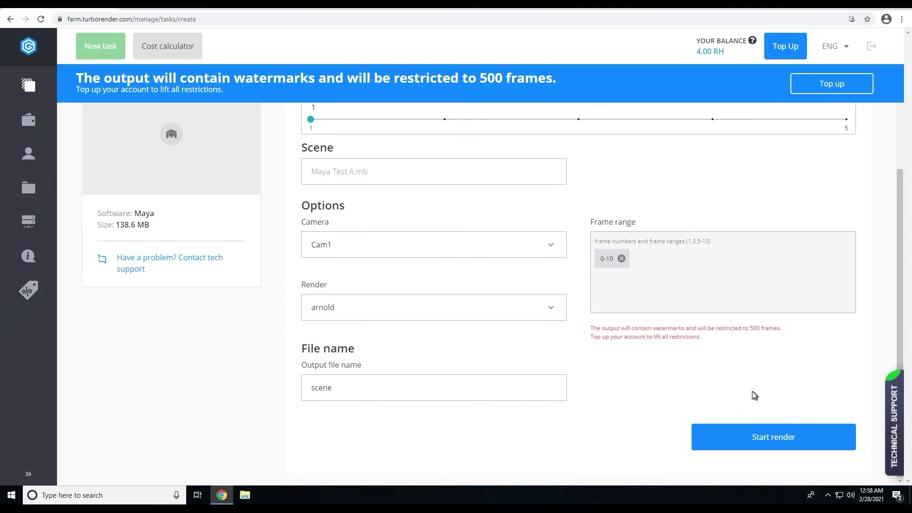
{"action": "left_click", "coordinate": [760, 436]}
{"action": "scroll", "coordinate": [690, 179], "scroll_direction": "down", "scroll_amount": 2}
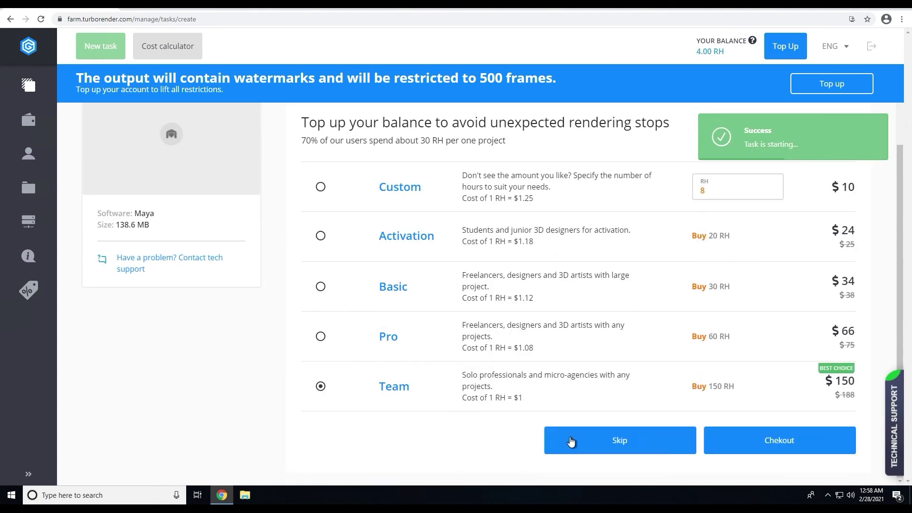
{"action": "left_click", "coordinate": [603, 445]}
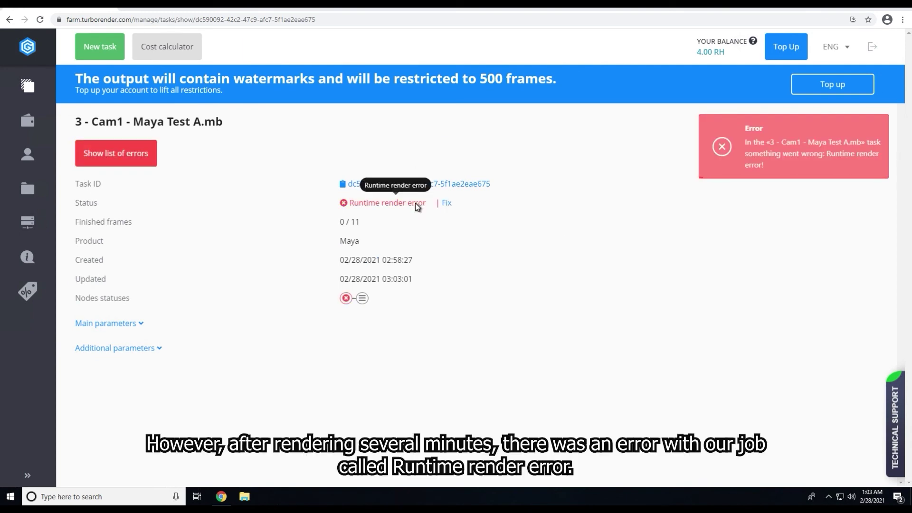
Open the support chat through the task's Fix option and read the instructions about sending the task number.
{"action": "left_click", "coordinate": [446, 203]}
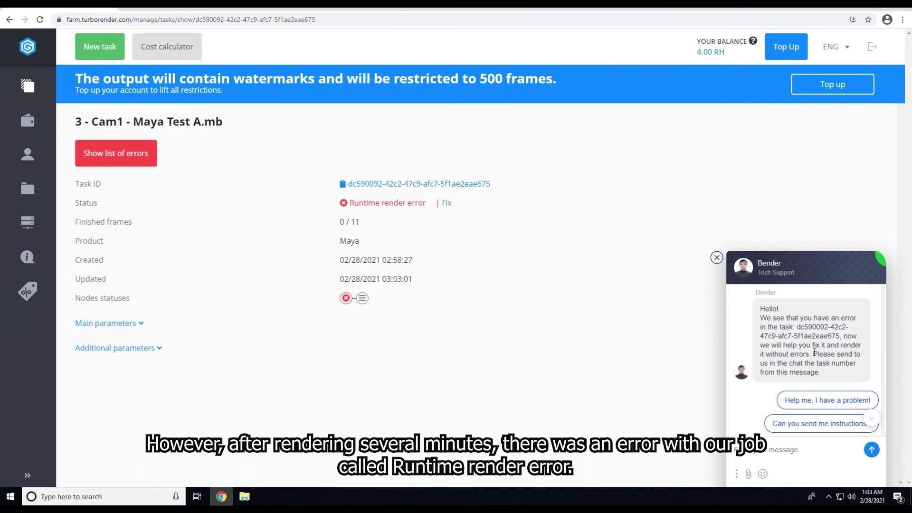
{"action": "left_click_drag", "start_coordinate": [814, 354], "coordinate": [836, 370]}
{"action": "left_click_drag", "start_coordinate": [777, 363], "coordinate": [825, 364]}
{"action": "left_click", "coordinate": [779, 367]}
Copy the task ID and send it to tech support in a chat message starting with "You mean".
{"action": "left_click", "coordinate": [342, 185]}
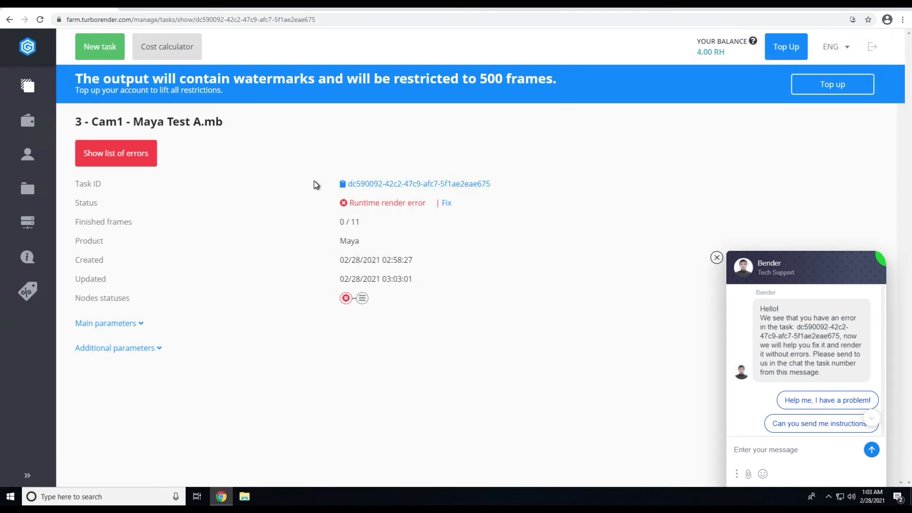
{"action": "left_click", "coordinate": [788, 450]}
{"action": "type", "text": "You mean"}
{"action": "key", "text": "ctrl+v"}
{"action": "type", "text": "?"}
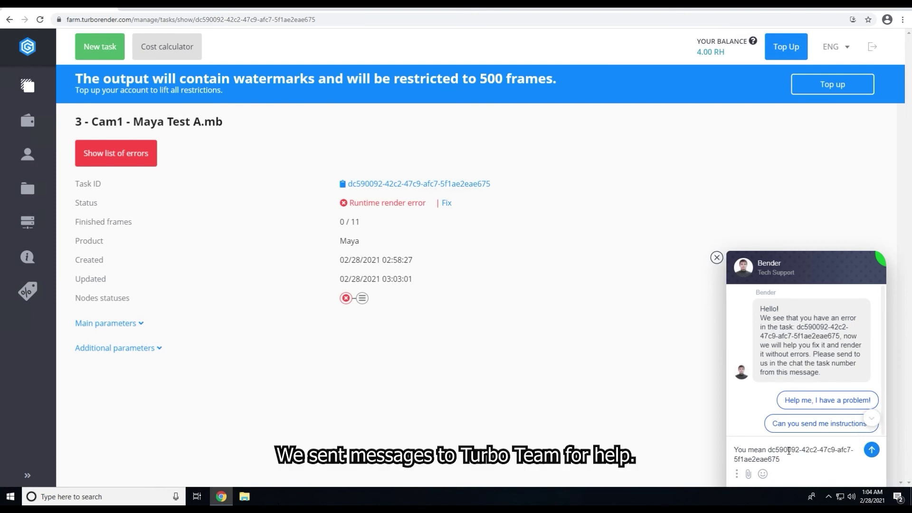
{"action": "key", "text": "Return"}
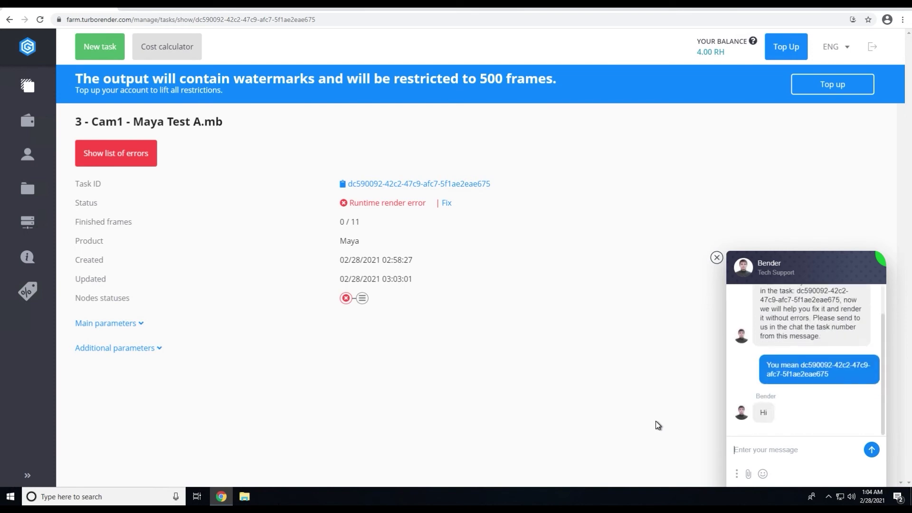
Ask tech support "hi, where is task number?" in the chat and read the conversation for the reply.
{"action": "type", "text": "hi"}
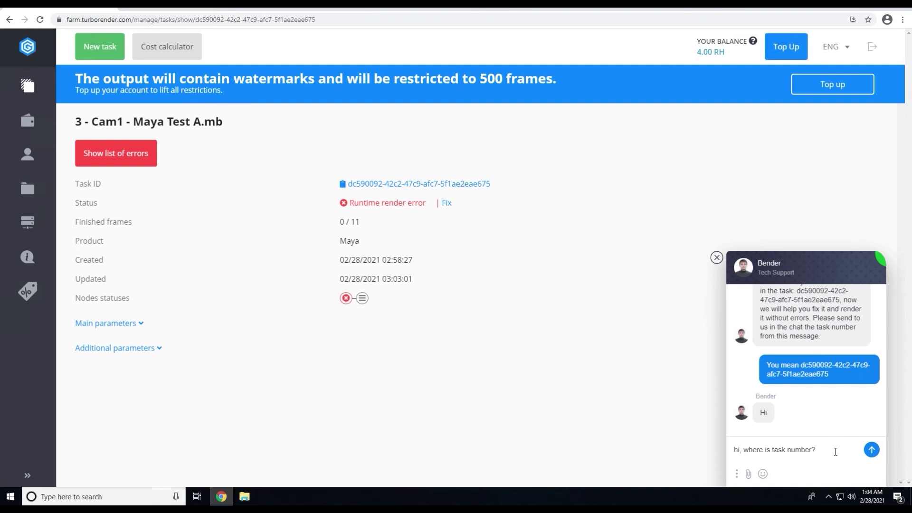
{"action": "key", "text": "Return"}
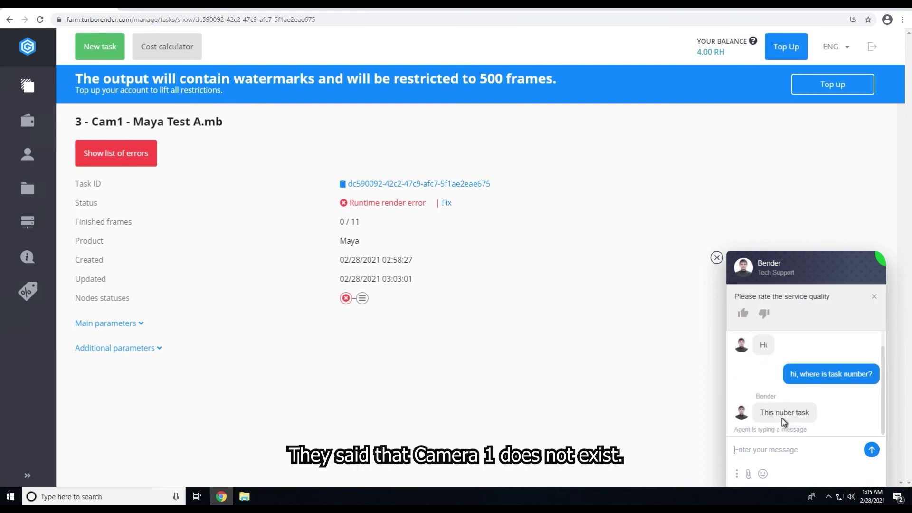
{"action": "scroll", "coordinate": [780, 340], "scroll_direction": "up", "scroll_amount": 3}
{"action": "scroll", "coordinate": [780, 340], "scroll_direction": "up", "scroll_amount": 3}
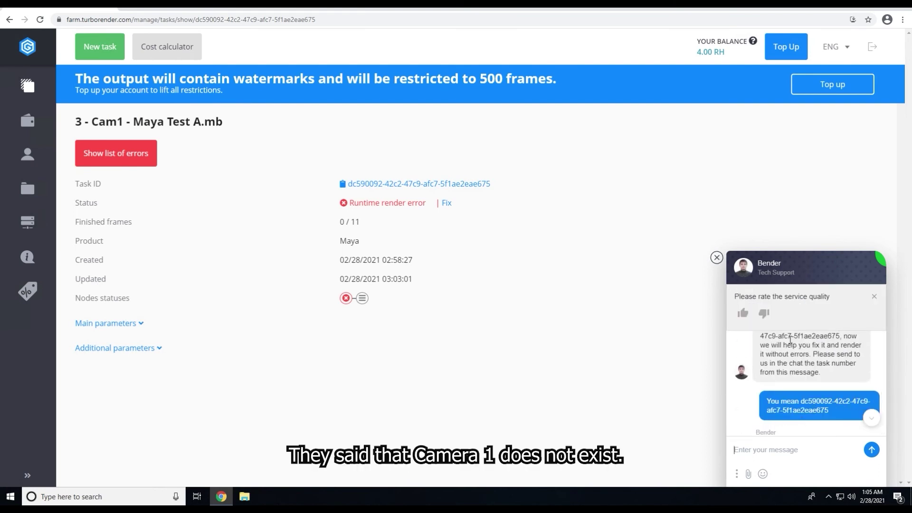
{"action": "scroll", "coordinate": [793, 409], "scroll_direction": "down", "scroll_amount": 5}
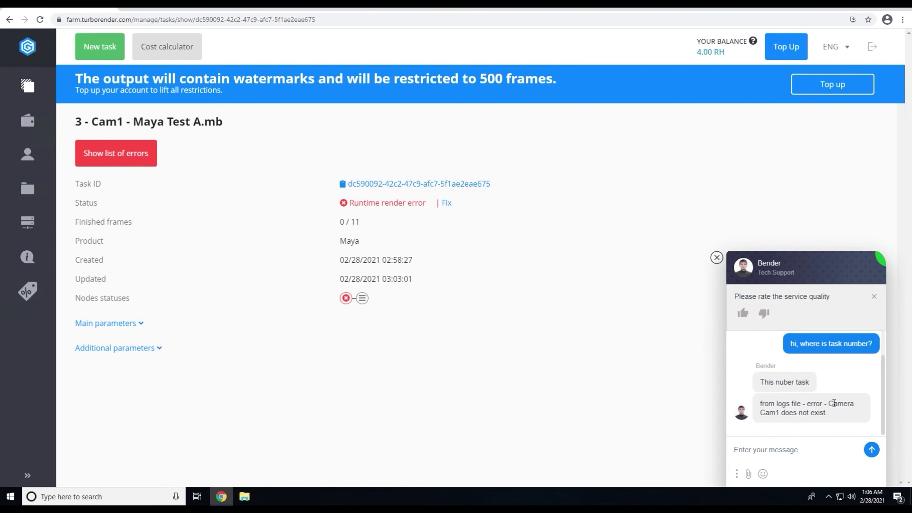
Open the error log of the task's failed node, examine its last error lines about the camera and scene, and close it.
{"action": "left_click", "coordinate": [783, 450]}
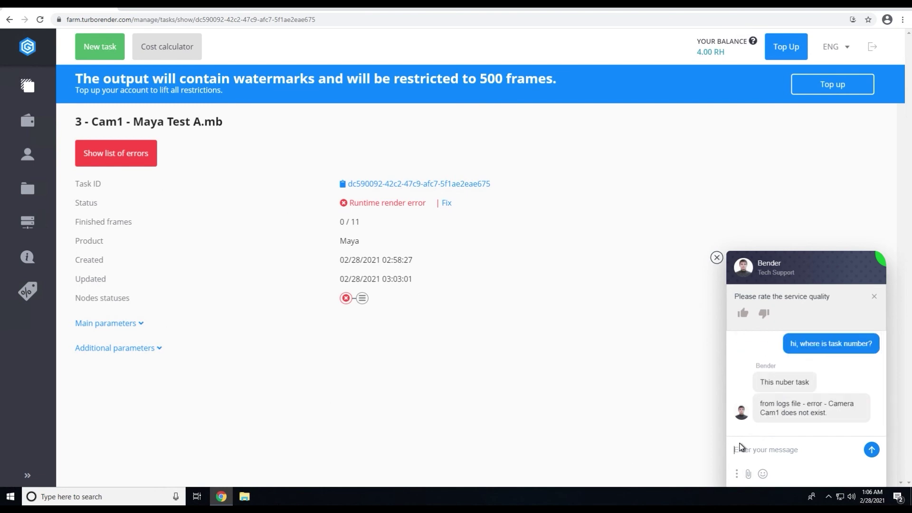
{"action": "left_click", "coordinate": [360, 298]}
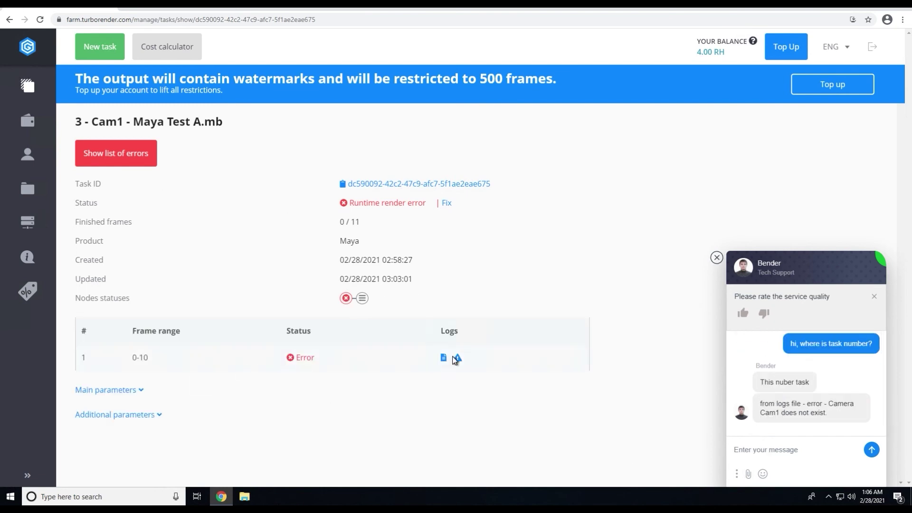
{"action": "left_click", "coordinate": [455, 359]}
{"action": "left_click_drag", "start_coordinate": [659, 192], "coordinate": [634, 350]}
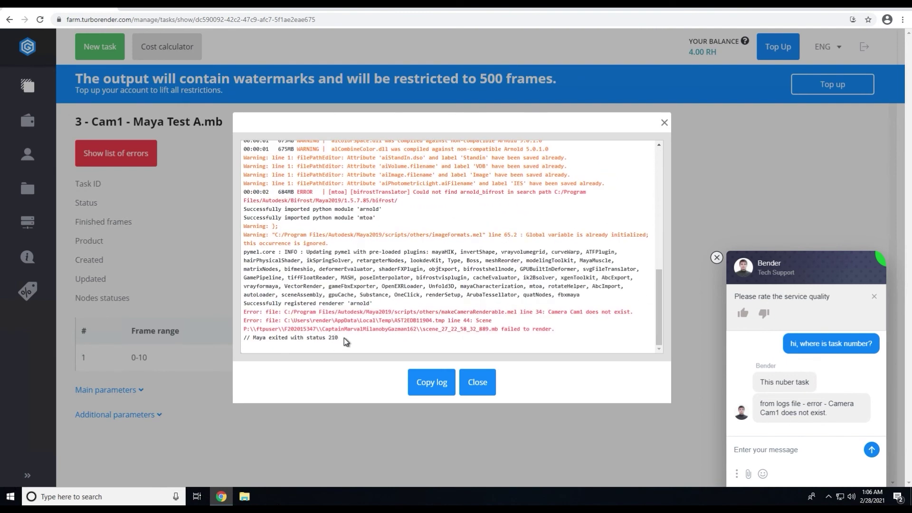
{"action": "left_click_drag", "start_coordinate": [438, 192], "coordinate": [476, 192]}
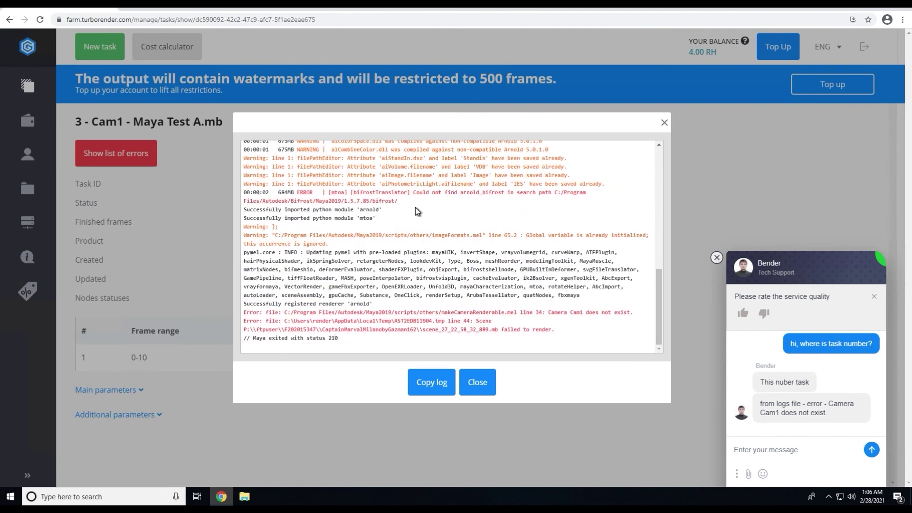
{"action": "left_click_drag", "start_coordinate": [320, 201], "coordinate": [347, 202]}
{"action": "left_click_drag", "start_coordinate": [369, 330], "coordinate": [414, 330]}
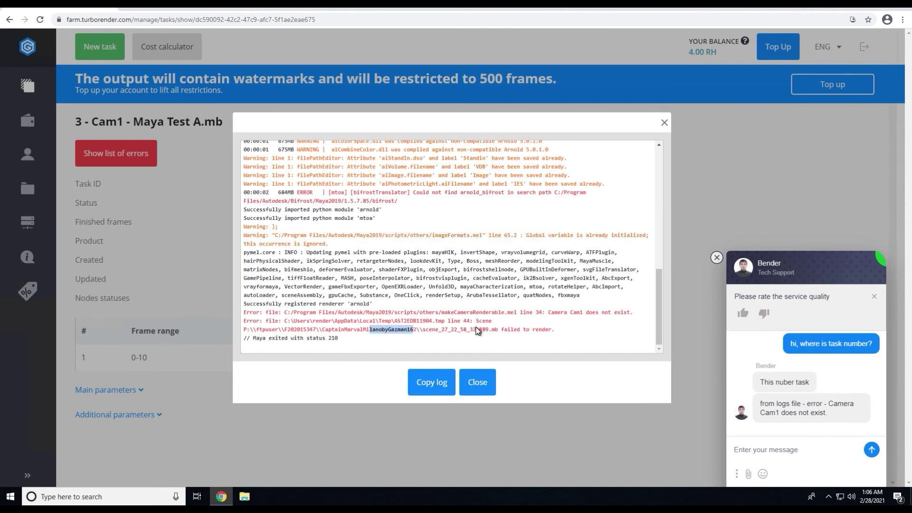
{"action": "left_click_drag", "start_coordinate": [528, 313], "coordinate": [603, 312]}
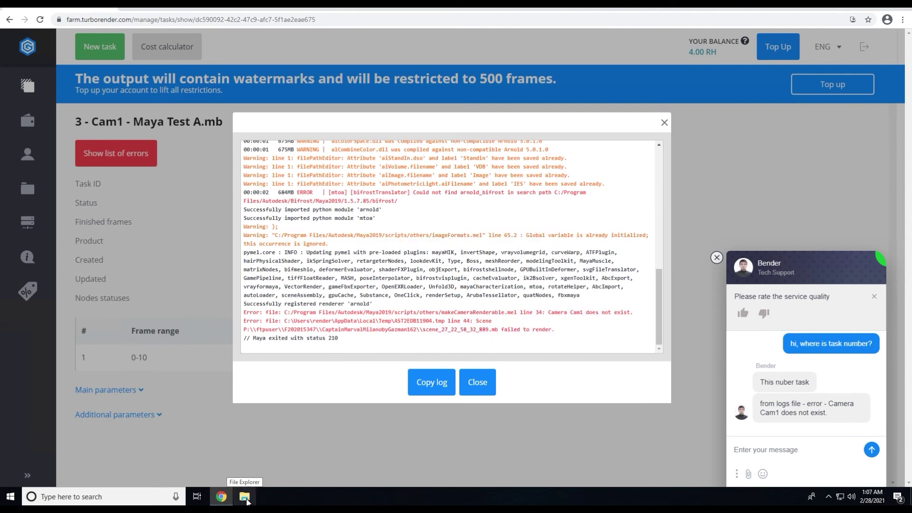
{"action": "left_click", "coordinate": [298, 443]}
Open Maya Test A.mb from the Captain Marval project folder in Maya, returning the TurboRender page to the task list meanwhile.
{"action": "key", "text": "super+e"}
{"action": "left_click", "coordinate": [197, 204]}
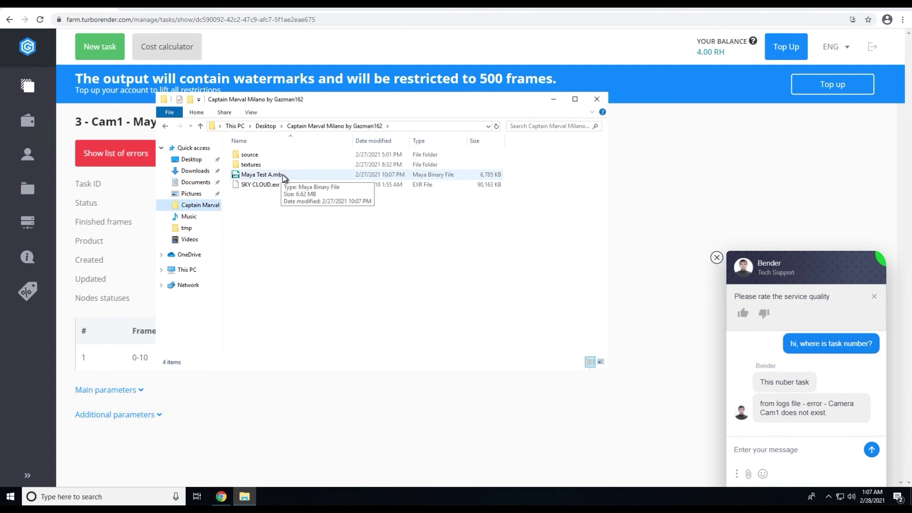
{"action": "double_click", "coordinate": [304, 175]}
{"action": "left_click", "coordinate": [791, 451]}
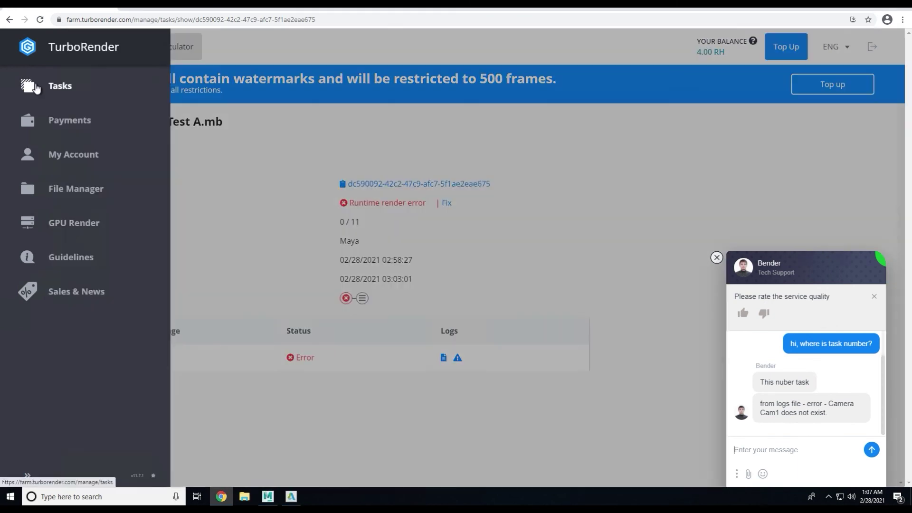
{"action": "left_click", "coordinate": [36, 88]}
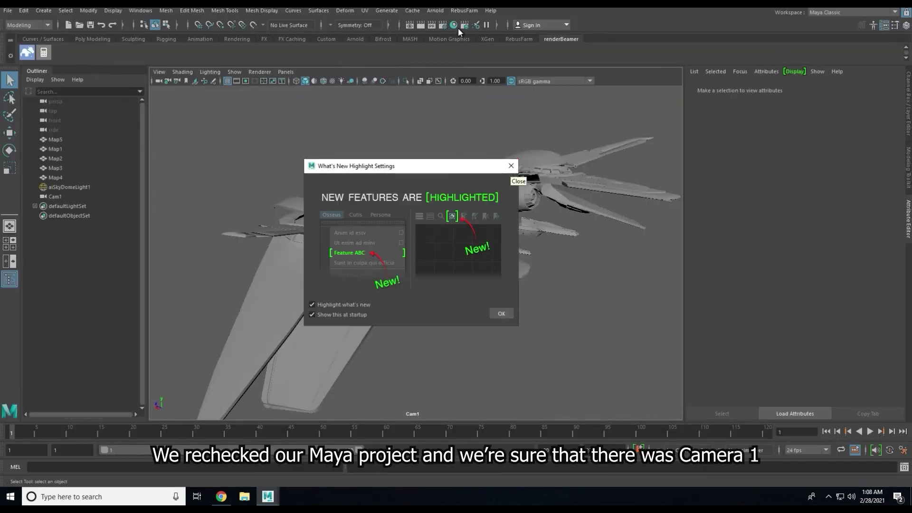
{"action": "left_click", "coordinate": [511, 166]}
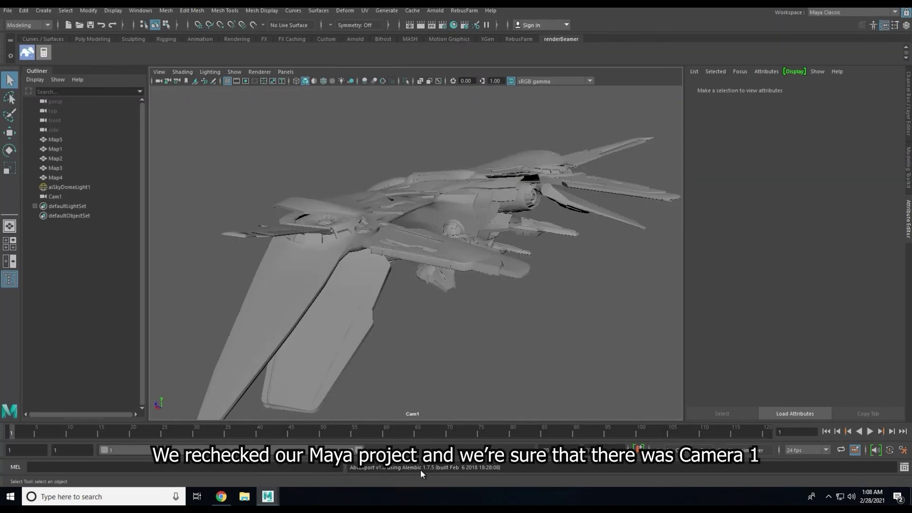
Run an Arnold IPR render of the current frame in Maya to test the scene's Cam1 camera locally.
{"action": "mouse_move", "coordinate": [269, 497]}
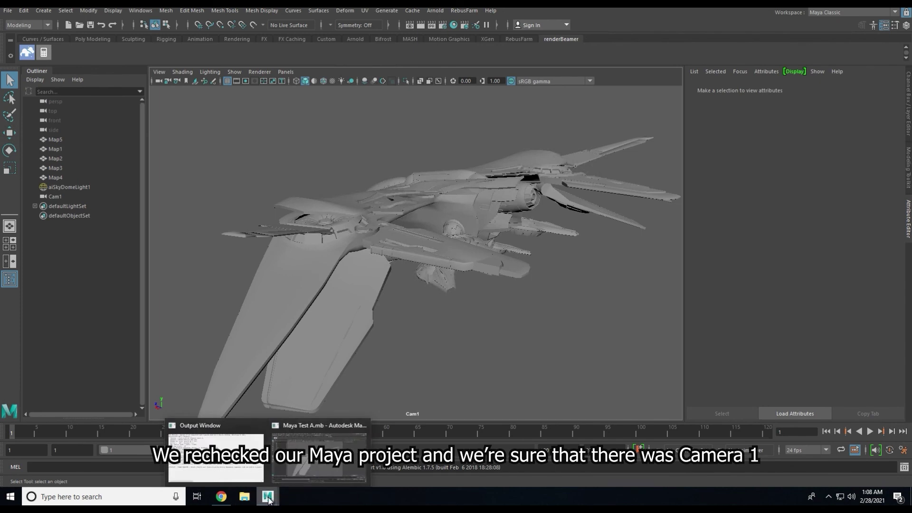
{"action": "left_click", "coordinate": [222, 496]}
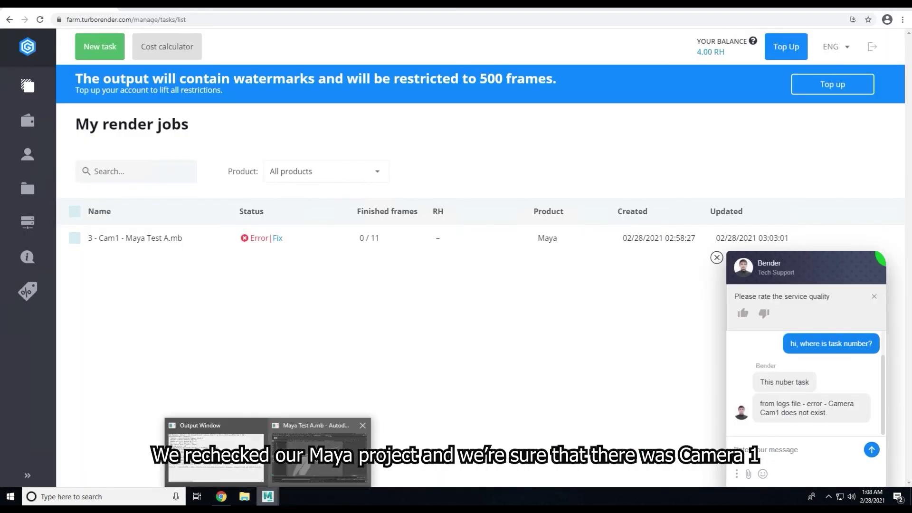
{"action": "left_click", "coordinate": [221, 497]}
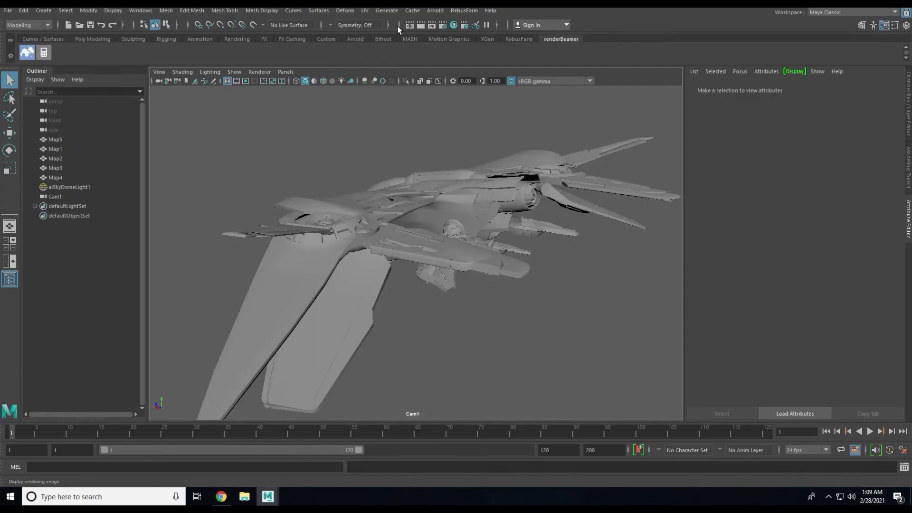
{"action": "left_click", "coordinate": [432, 24]}
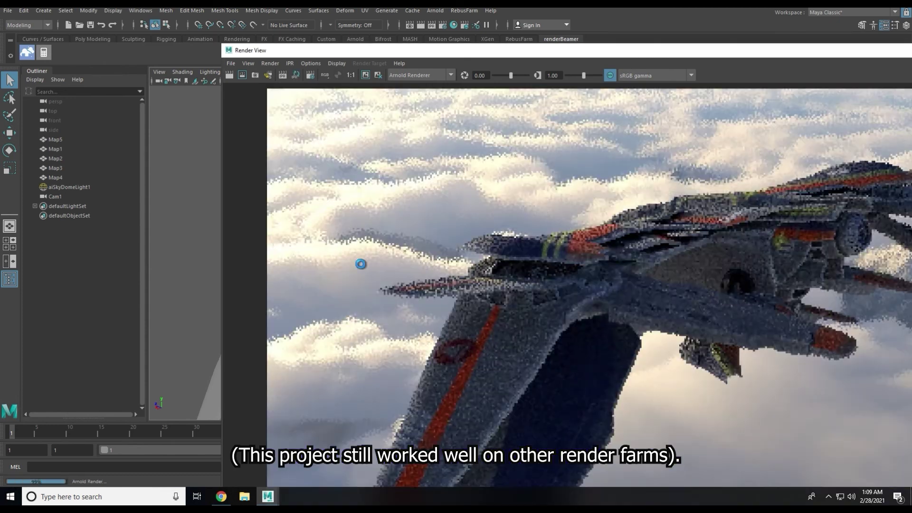
{"action": "left_click_drag", "start_coordinate": [469, 50], "coordinate": [231, 54]}
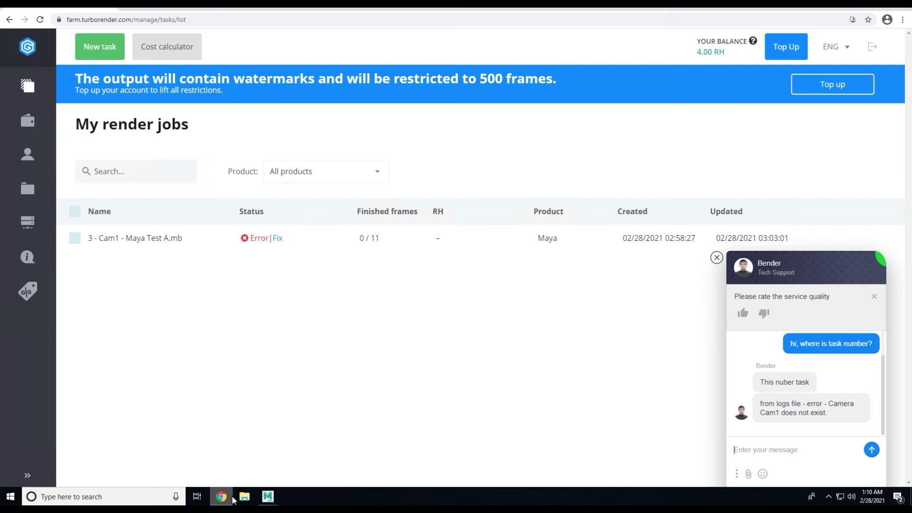
Send tech support a chat reply in the browser starting with "I'm sure it".
{"action": "type", "text": "It still there i"}
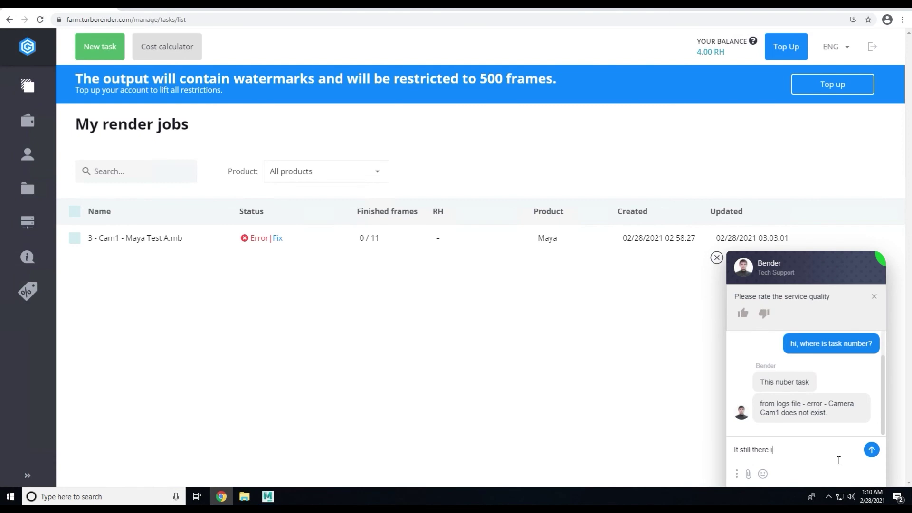
{"action": "key", "text": "BackSpace"}
{"action": "key", "text": "Home"}
{"action": "key", "text": "Right"}
{"action": "type", "text": "'m sure i"}
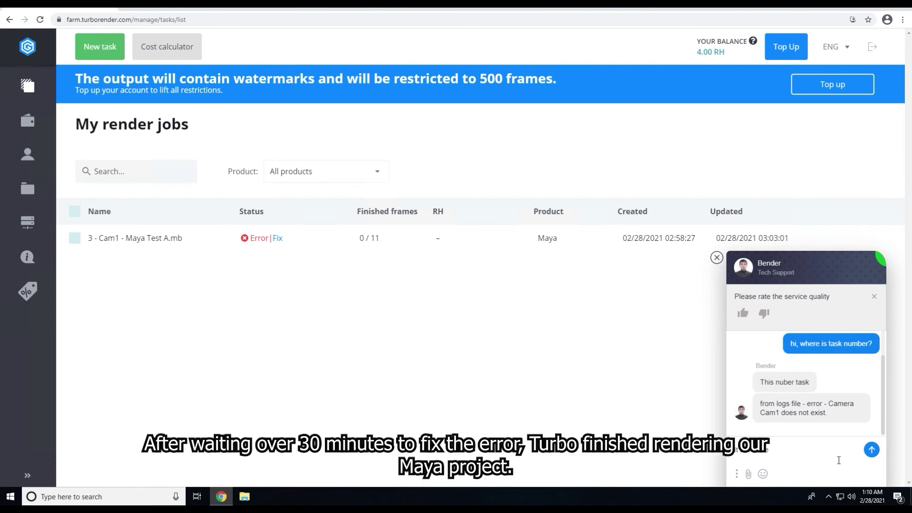
{"action": "key", "text": "Return"}
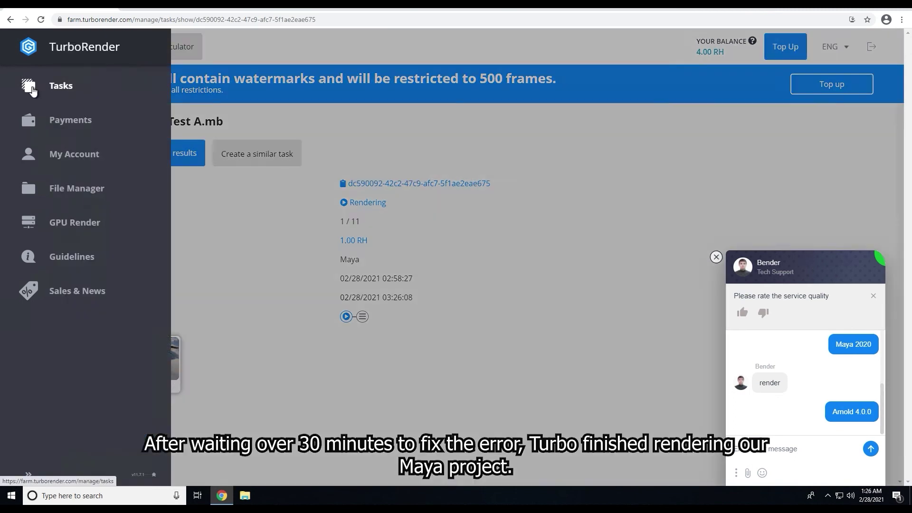
Review the rendering task's main and additional parameters, then view its results folder and close it.
{"action": "left_click", "coordinate": [127, 416]}
{"action": "scroll", "coordinate": [128, 420], "scroll_direction": "down", "scroll_amount": 3}
{"action": "left_click", "coordinate": [142, 272]}
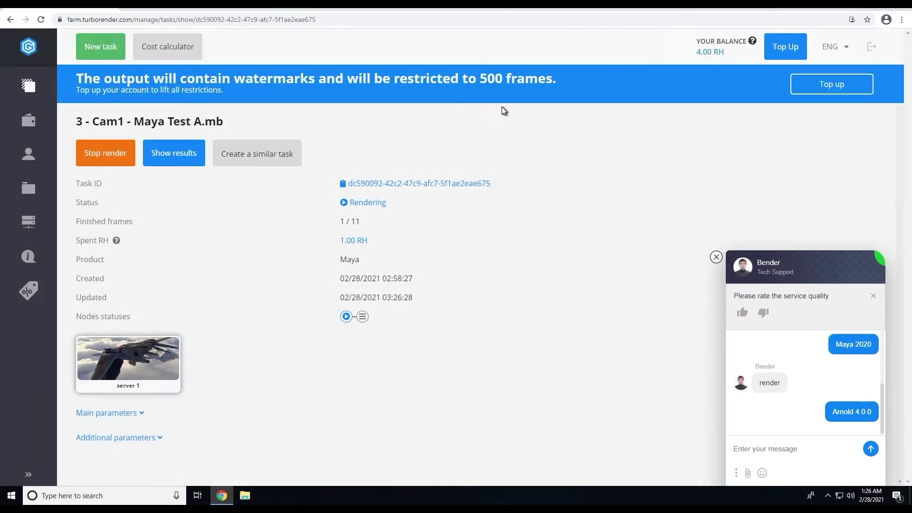
{"action": "left_click", "coordinate": [179, 152]}
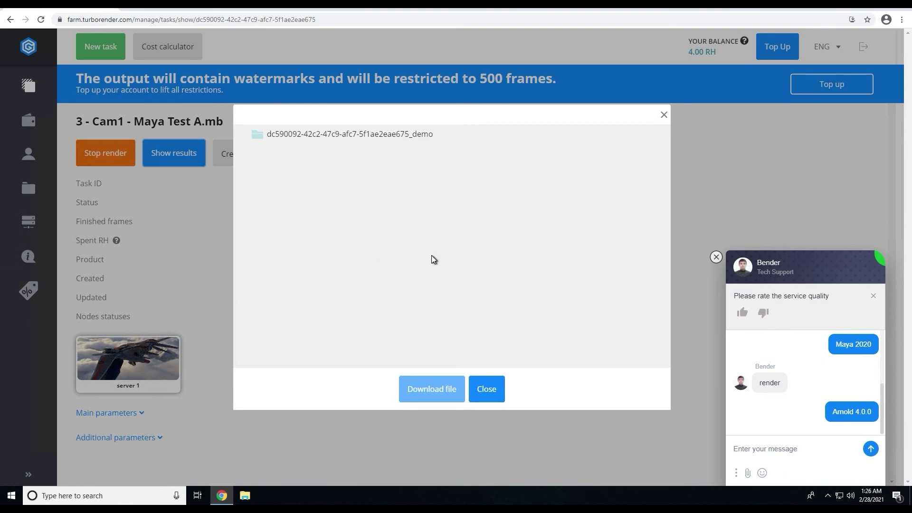
{"action": "left_click", "coordinate": [491, 394]}
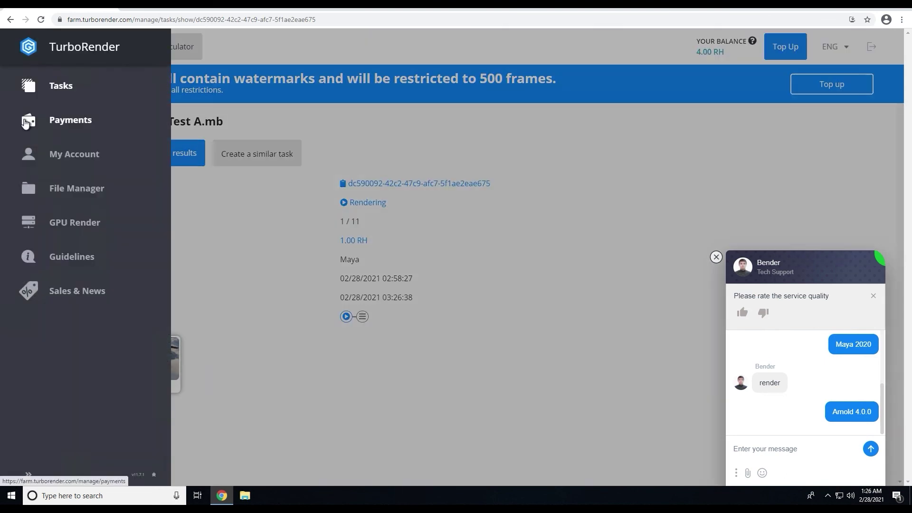
Look through the file manager and task list, reopen task 3 - Cam1 - Maya Test A.mb and collapse the support chat.
{"action": "left_click", "coordinate": [27, 189]}
{"action": "left_click", "coordinate": [29, 85]}
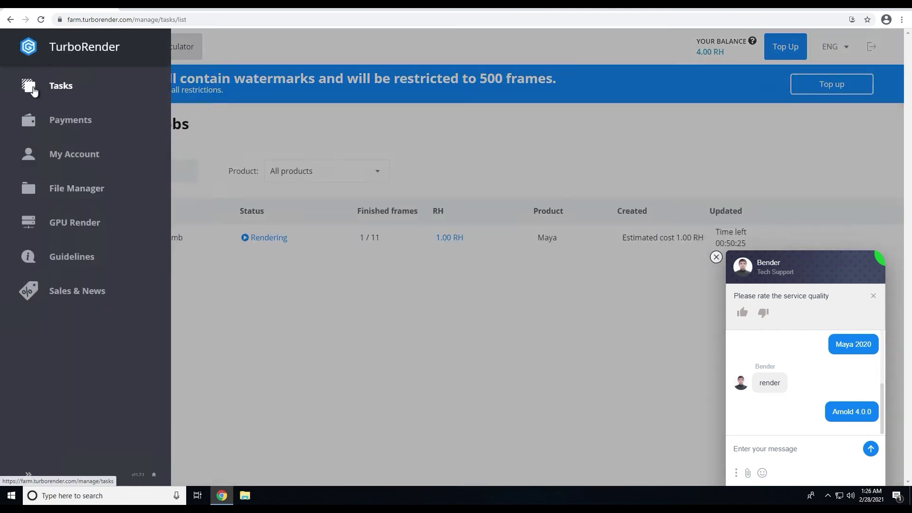
{"action": "left_click", "coordinate": [136, 238]}
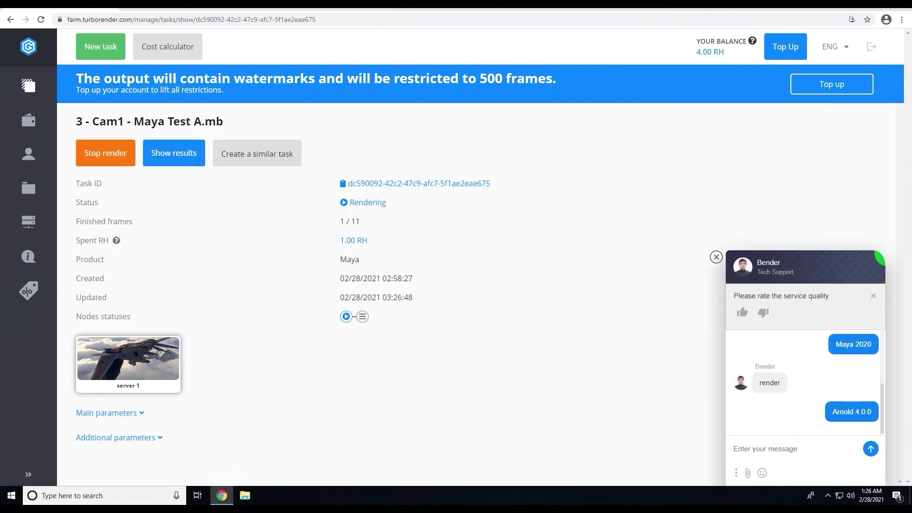
{"action": "left_click", "coordinate": [789, 276]}
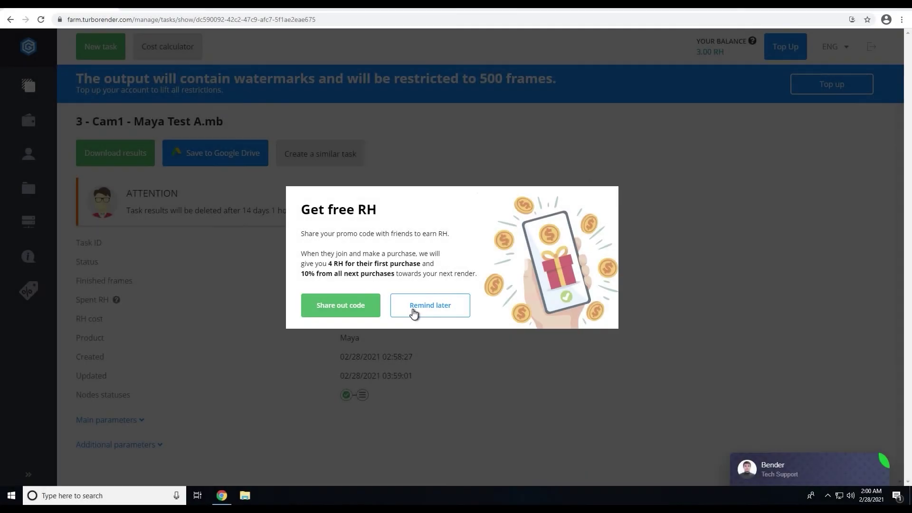
Postpone the free RH offer, download the completed task's results and show the downloaded zip in its folder.
{"action": "left_click", "coordinate": [414, 313]}
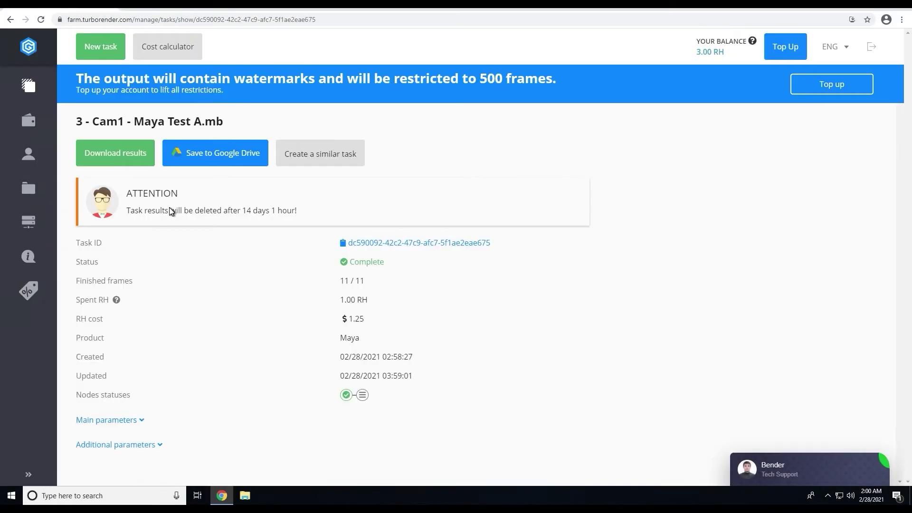
{"action": "left_click", "coordinate": [122, 156]}
{"action": "left_click", "coordinate": [101, 472]}
{"action": "left_click", "coordinate": [154, 442]}
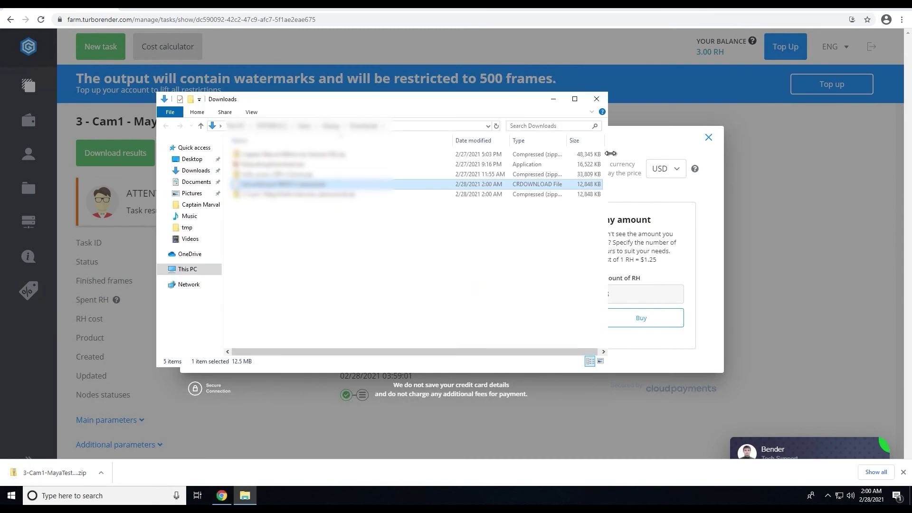
Move the downloaded results zip from Downloads to the Captain Marval project folder.
{"action": "left_click", "coordinate": [291, 154]}
{"action": "right_click", "coordinate": [286, 153]}
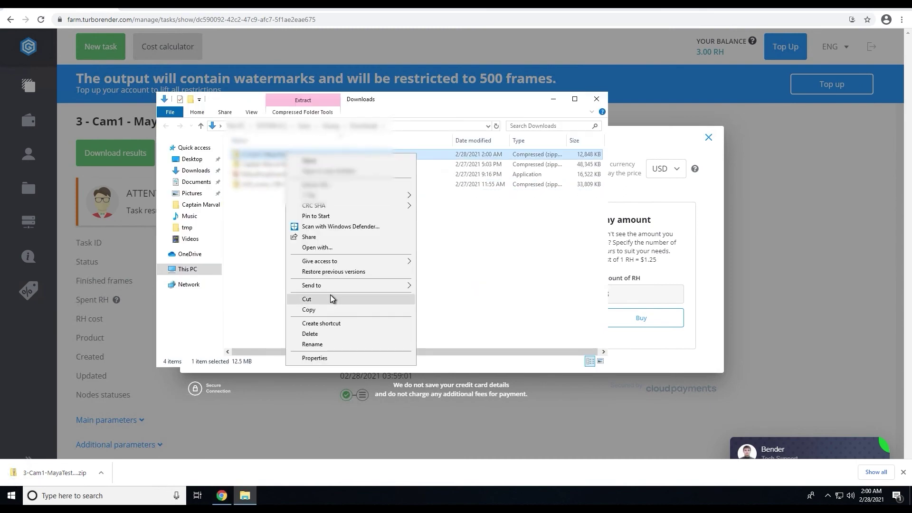
{"action": "left_click", "coordinate": [330, 297]}
{"action": "left_click", "coordinate": [200, 204]}
{"action": "right_click", "coordinate": [386, 283]}
{"action": "left_click", "coordinate": [404, 348]}
Check the contents of 3-Cam1-MayaTestA.mbscene_demoresult.zip and extract it with 7-Zip into a folder of the same name.
{"action": "right_click", "coordinate": [296, 206]}
{"action": "double_click", "coordinate": [317, 203]}
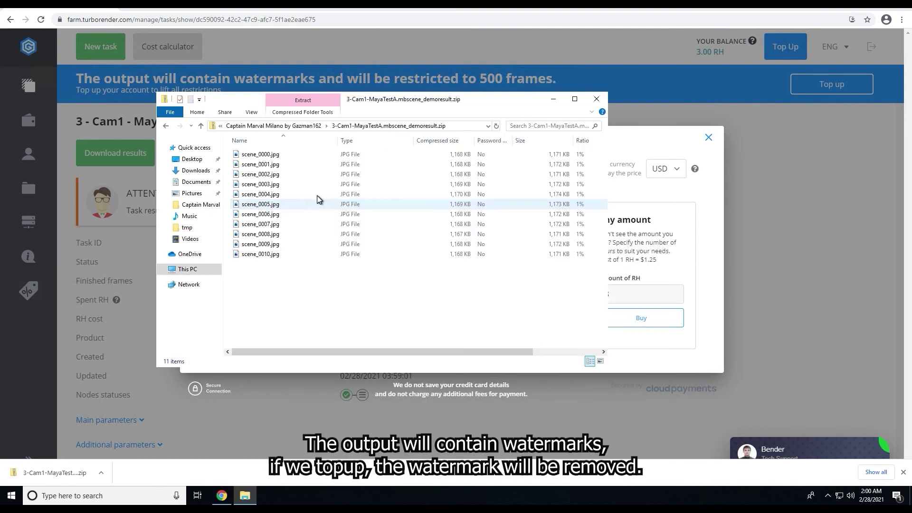
{"action": "left_click", "coordinate": [165, 125]}
{"action": "right_click", "coordinate": [278, 177]}
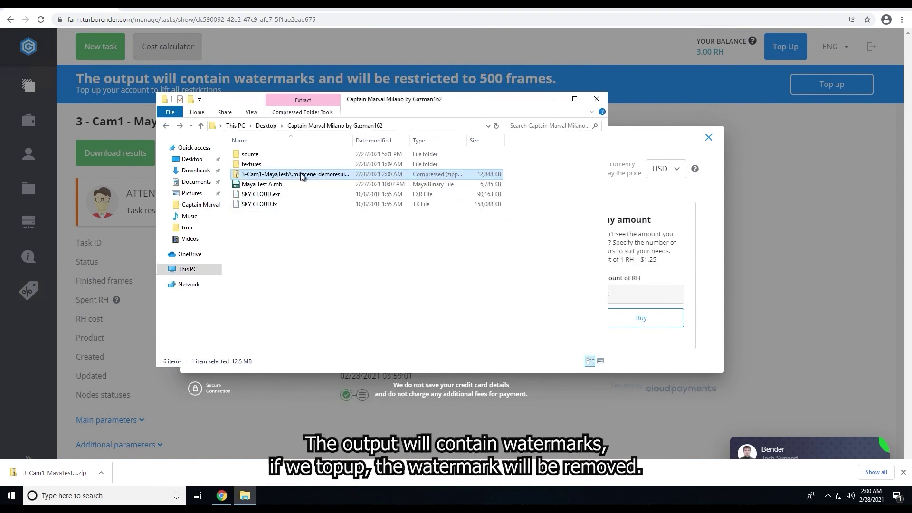
{"action": "right_click", "coordinate": [300, 173]}
{"action": "mouse_move", "coordinate": [364, 214]}
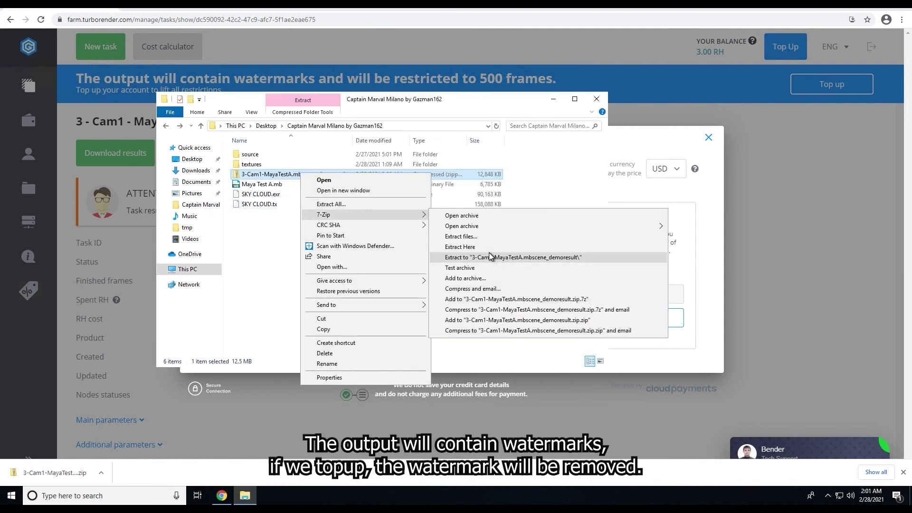
{"action": "left_click", "coordinate": [490, 257]}
Open the extracted frame scene_0001.jpg and the reference render 1_1_0001.jpg side by side to compare image quality.
{"action": "double_click", "coordinate": [309, 151]}
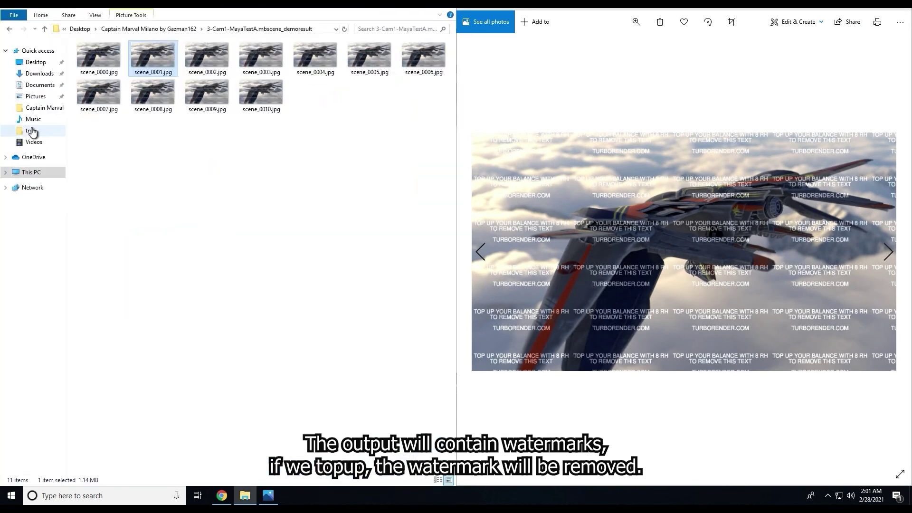
{"action": "left_click", "coordinate": [34, 131]}
{"action": "double_click", "coordinate": [98, 56]}
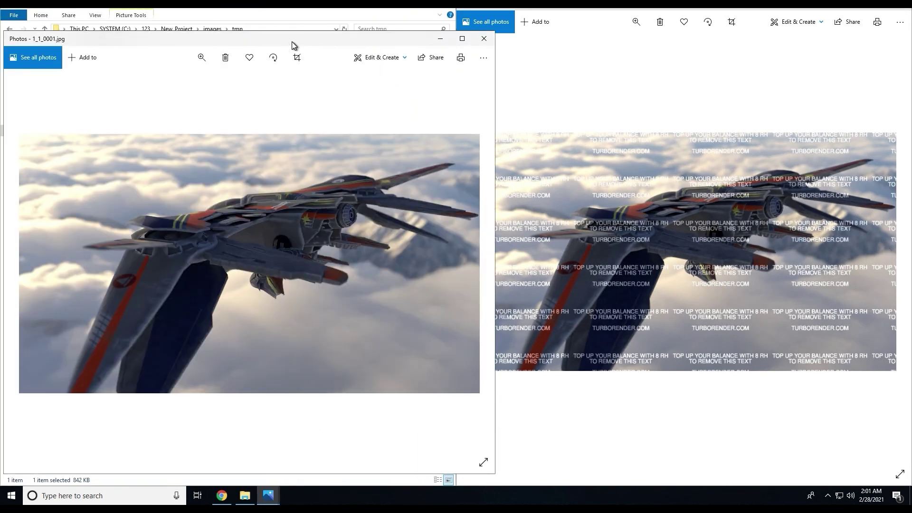
{"action": "key", "text": "super+Left"}
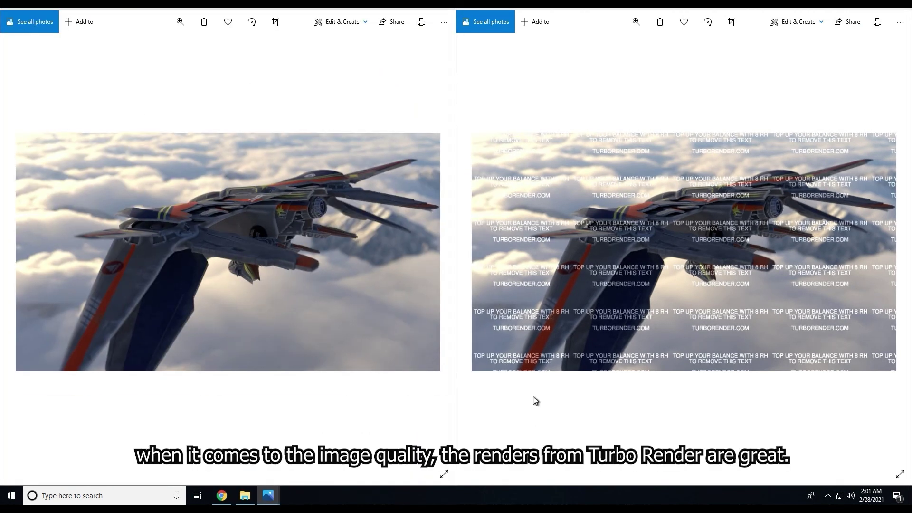
{"action": "mouse_move", "coordinate": [456, 432]}
{"action": "left_mouse_down"}
{"action": "mouse_move", "coordinate": [423, 432]}
{"action": "mouse_move", "coordinate": [454, 430]}
{"action": "left_mouse_up"}
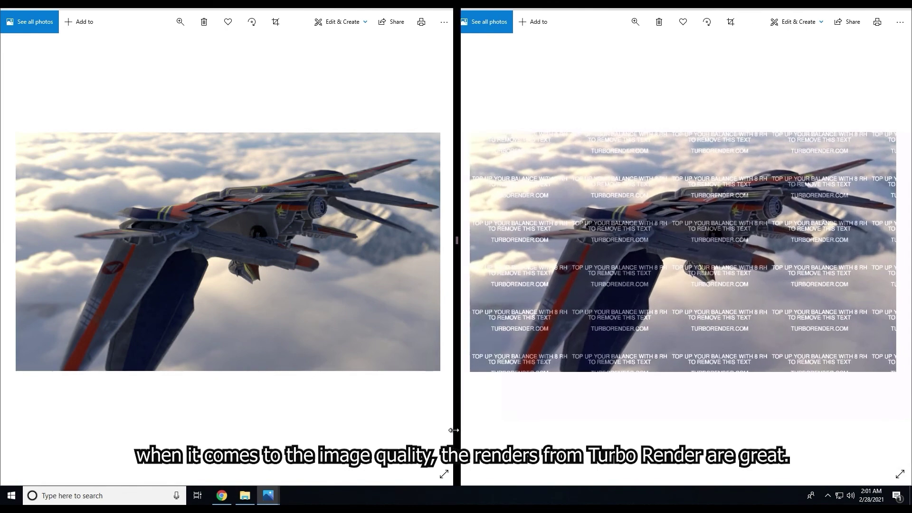